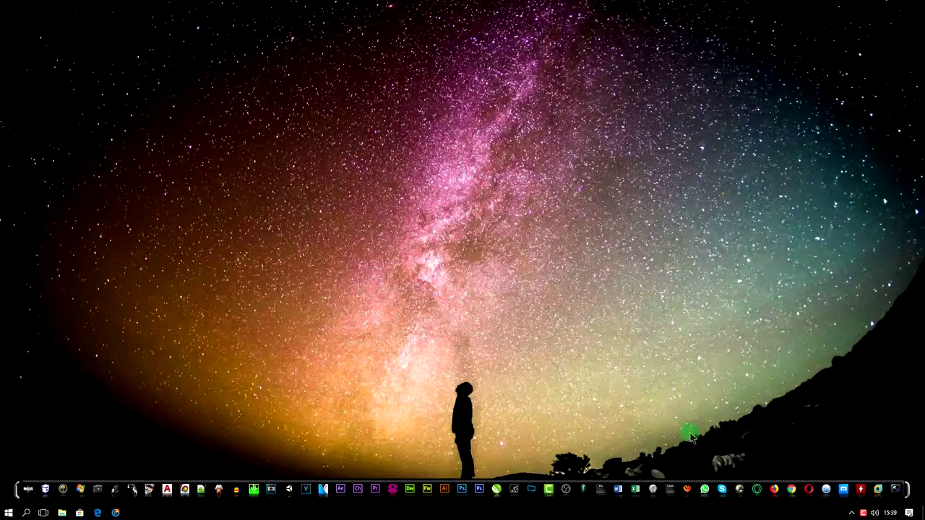
Launch Microsoft Excel from the taskbar.
left_click(636, 490)
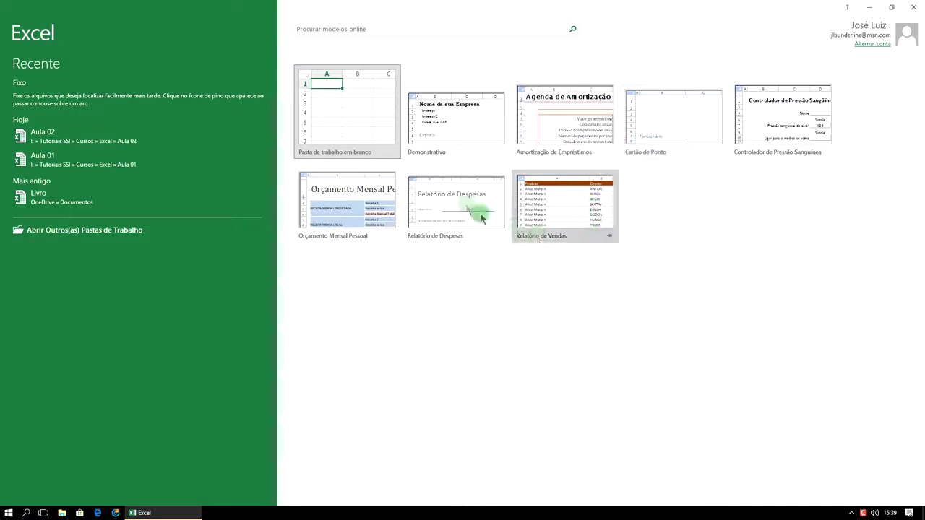
Create a blank workbook, zoom in on the grid and select cell G5.
left_click(359, 112)
left_click(359, 112)
left_click(398, 180)
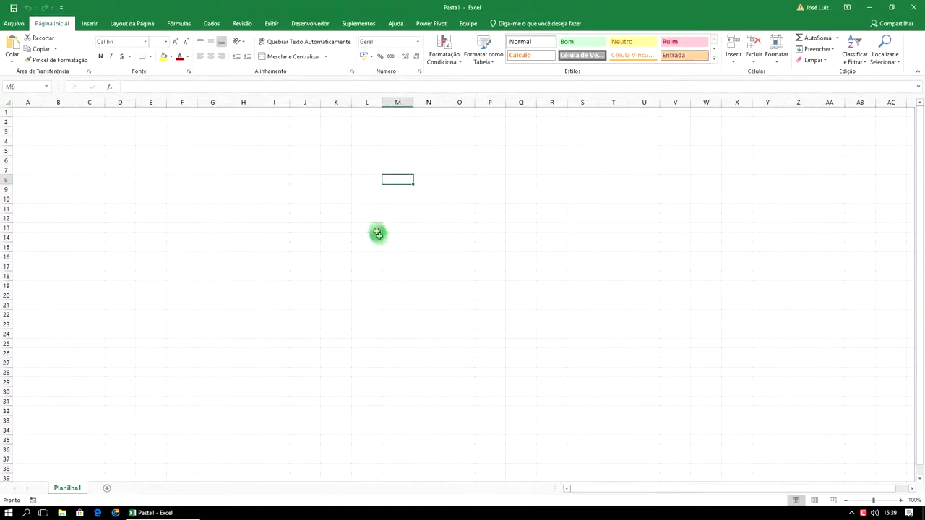
left_click(900, 500)
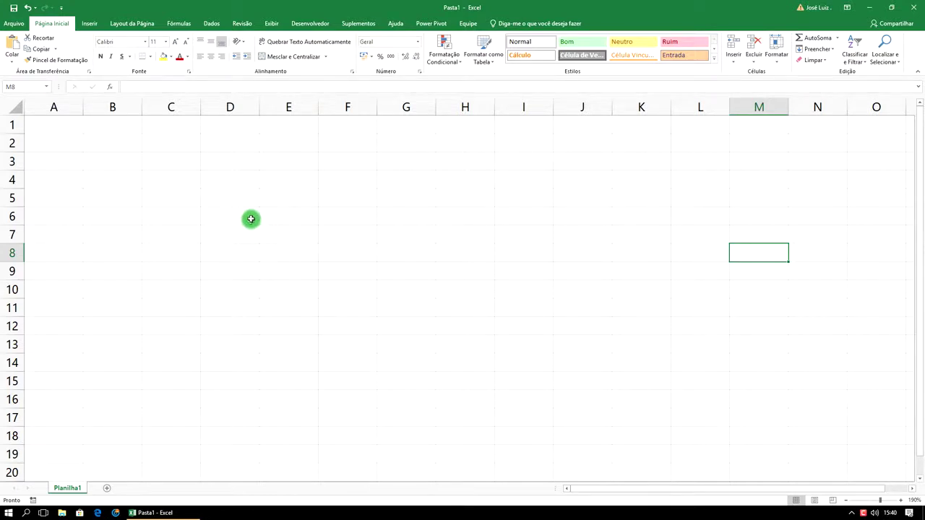
left_click(398, 206)
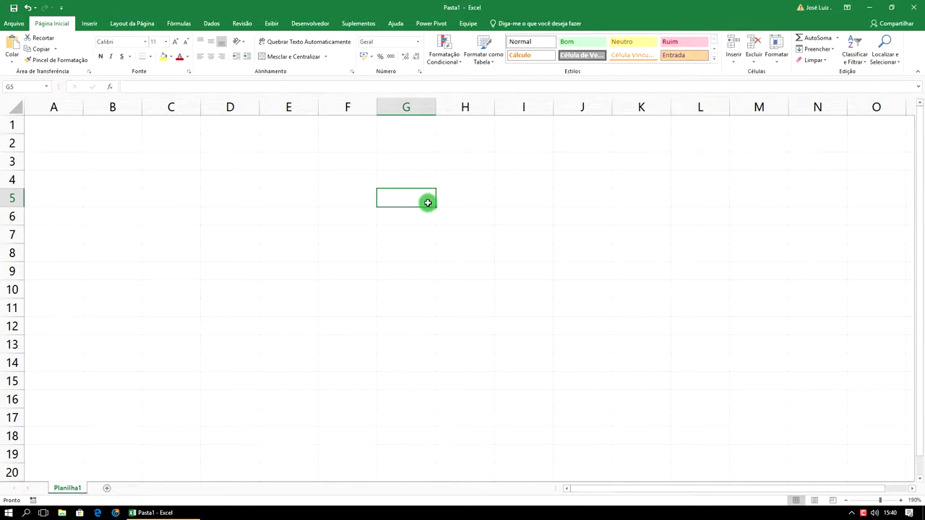
Enter Norte in G5, Oeste in I8 and Sul in G11.
type("Norte")
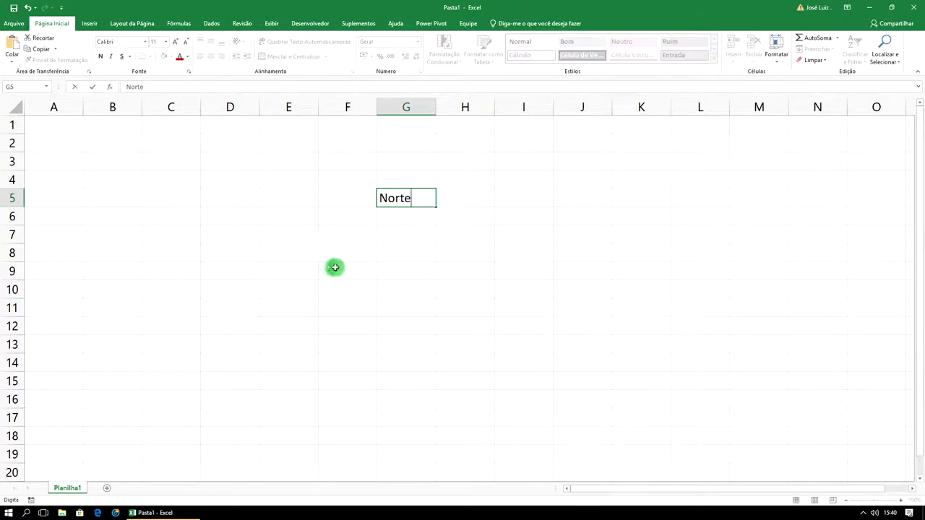
left_click(307, 255)
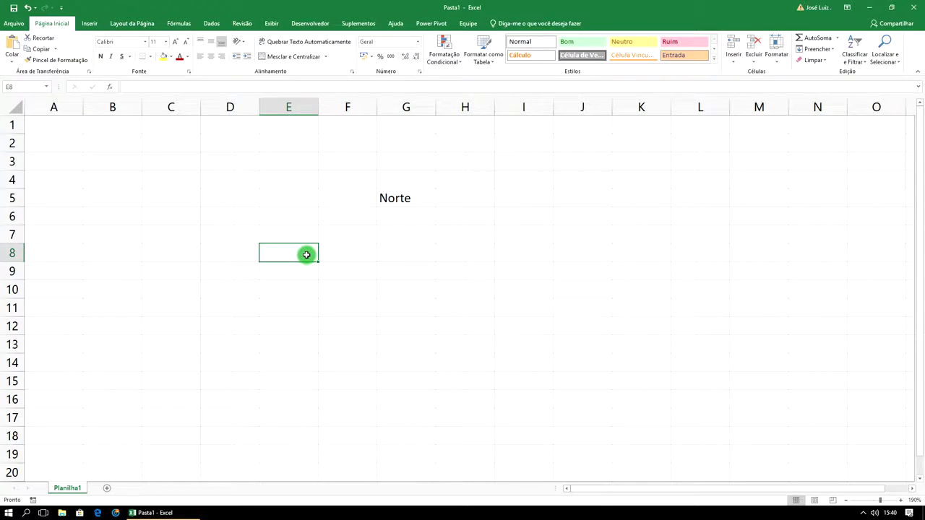
type("Sul")
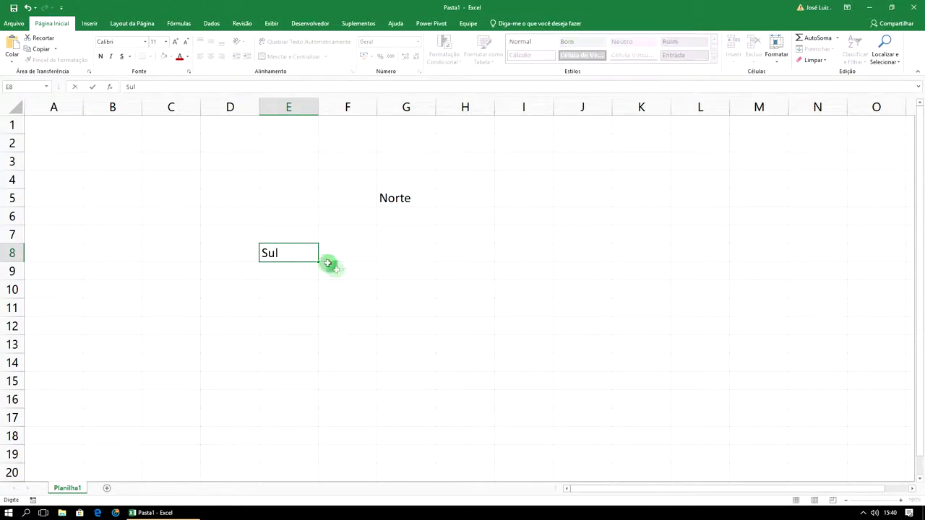
left_click(524, 253)
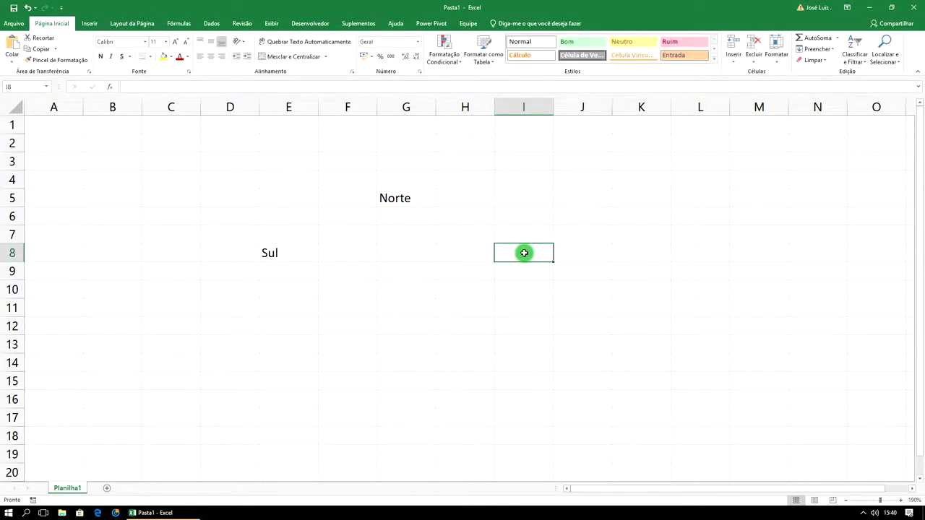
type("L")
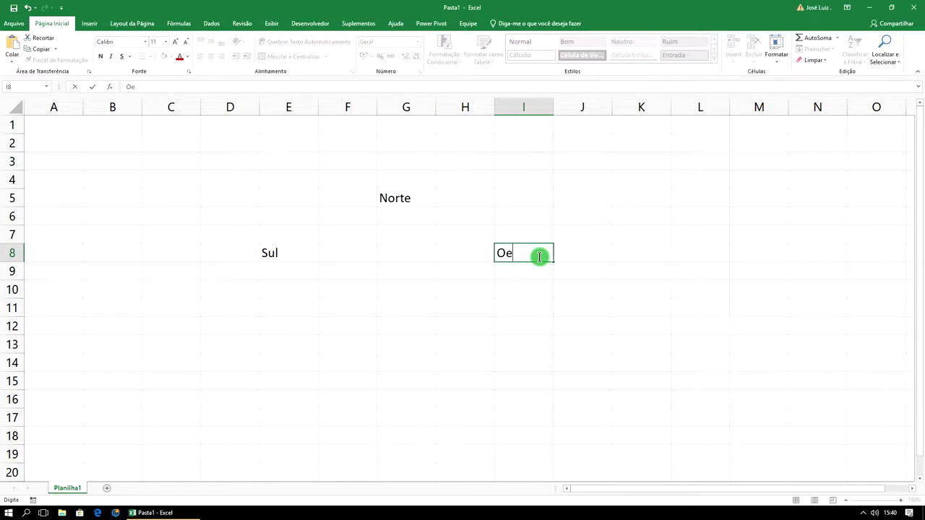
left_click(390, 311)
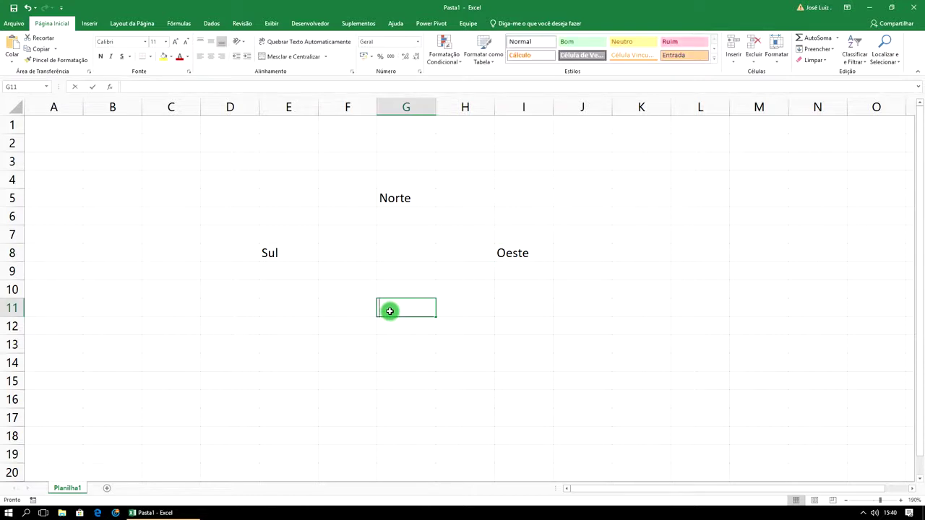
type("Sul")
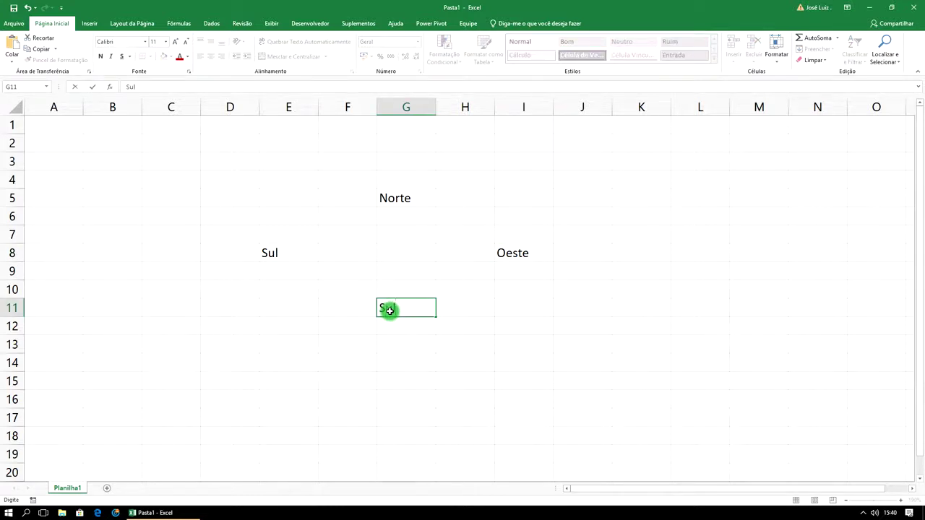
left_click(277, 253)
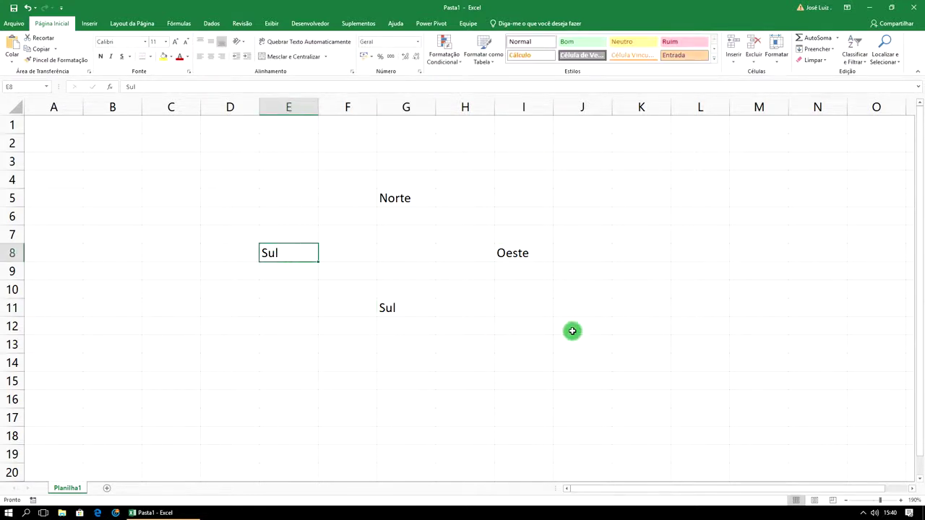
Correct E8 to Leste, then check each of the four compass labels.
type("Leste")
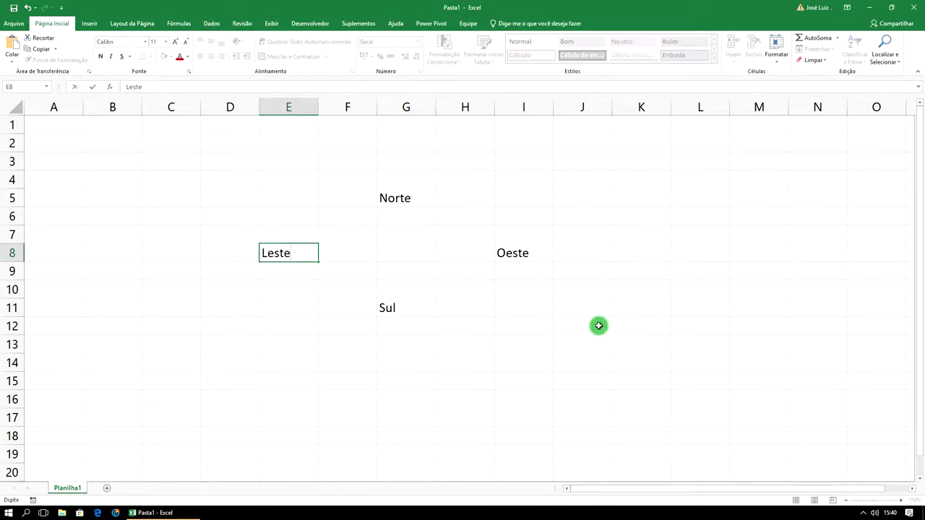
left_click(502, 297)
left_click(521, 261)
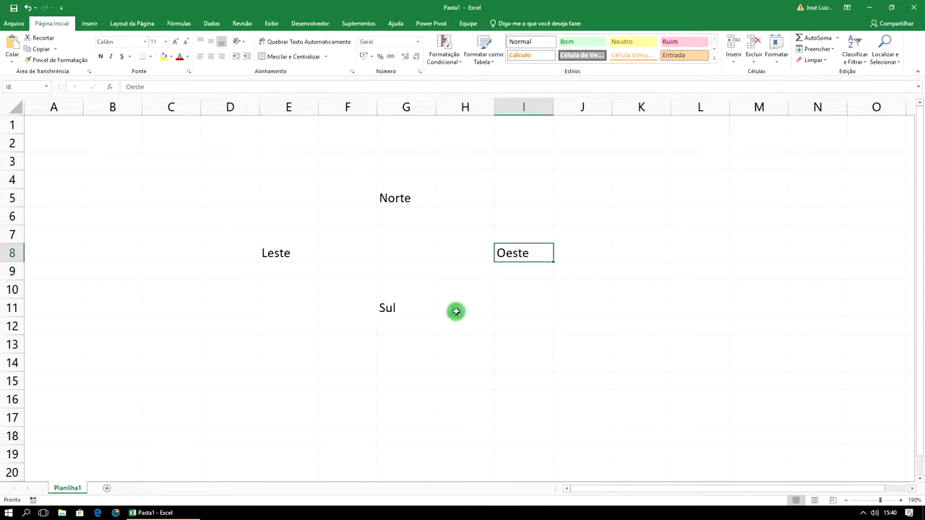
left_click(416, 309)
left_click(407, 201)
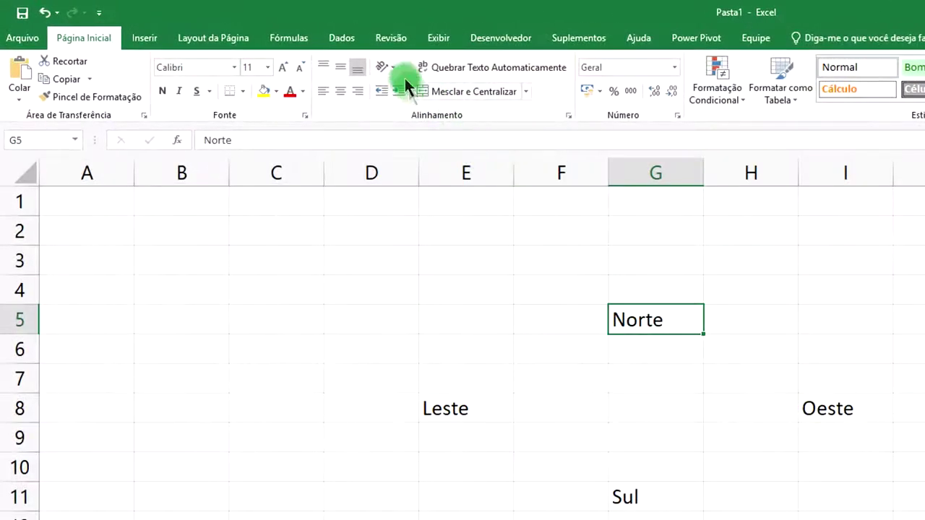
Try angling Norte counter-clockwise and clockwise, then undo the rotation.
left_click(391, 68)
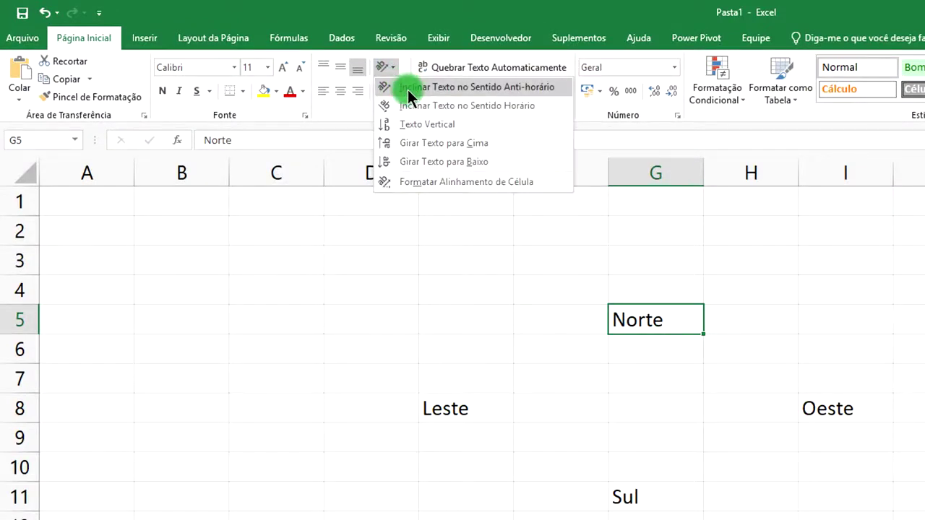
left_click(470, 89)
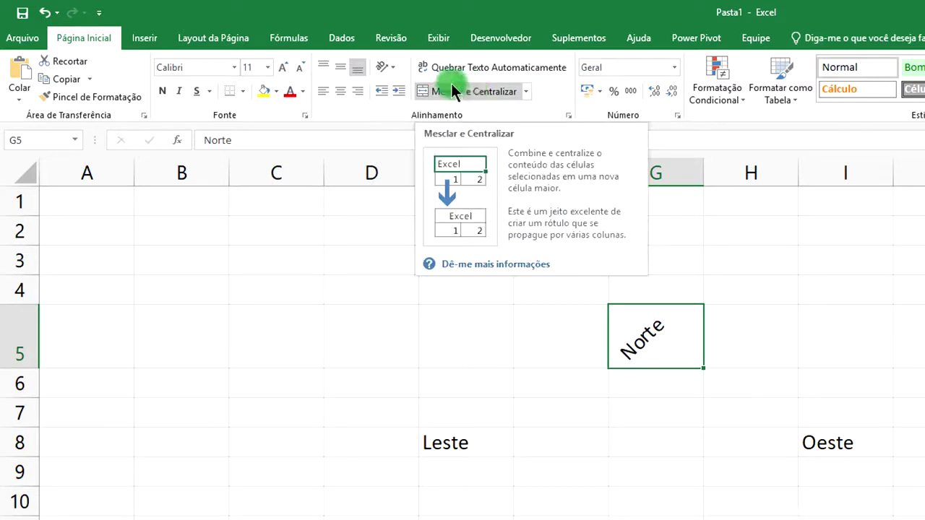
left_click(388, 67)
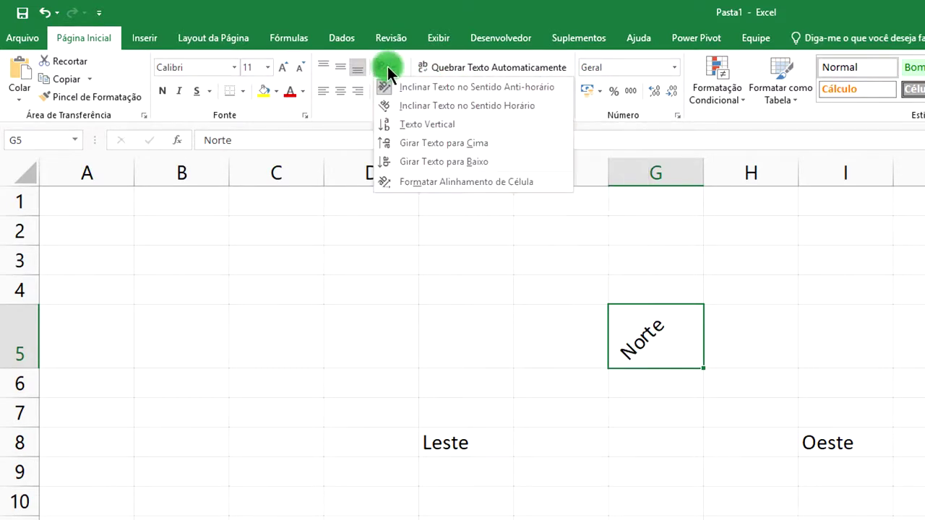
left_click(405, 106)
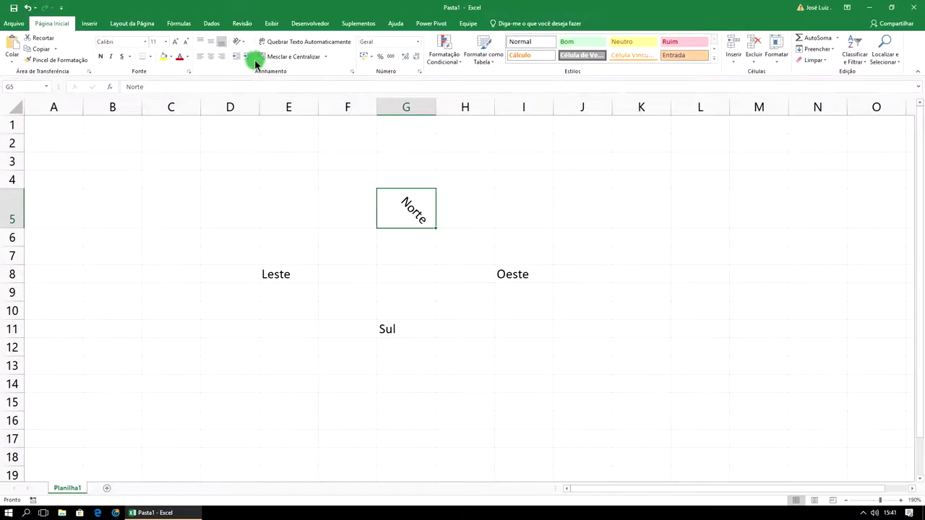
left_click(239, 43)
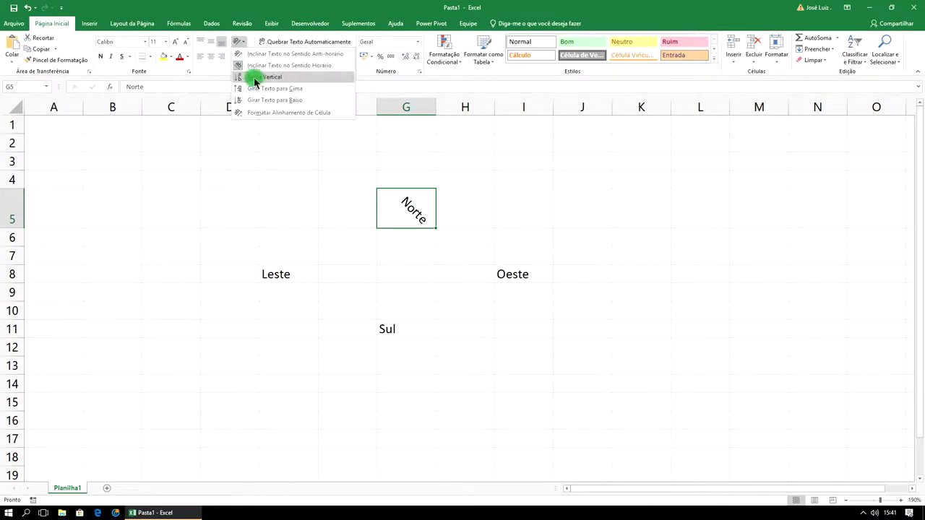
left_click(315, 182)
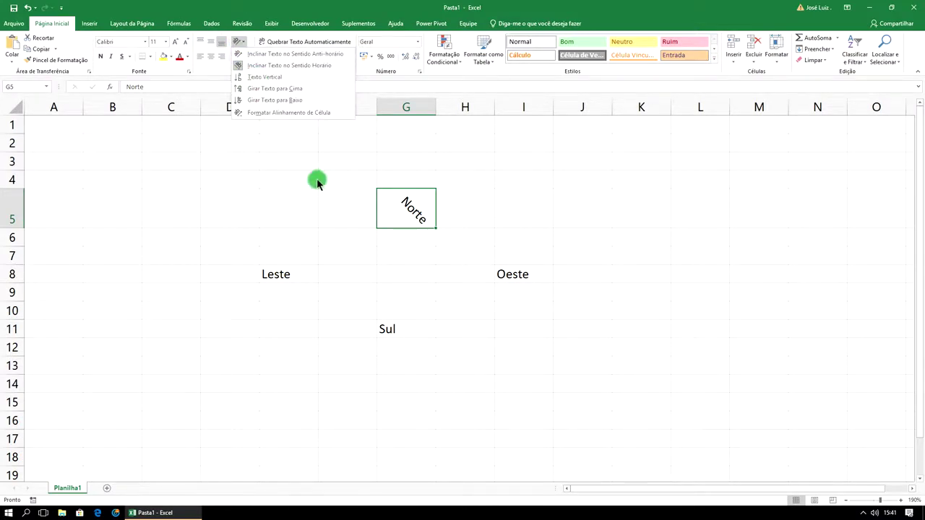
key("ctrl+z")
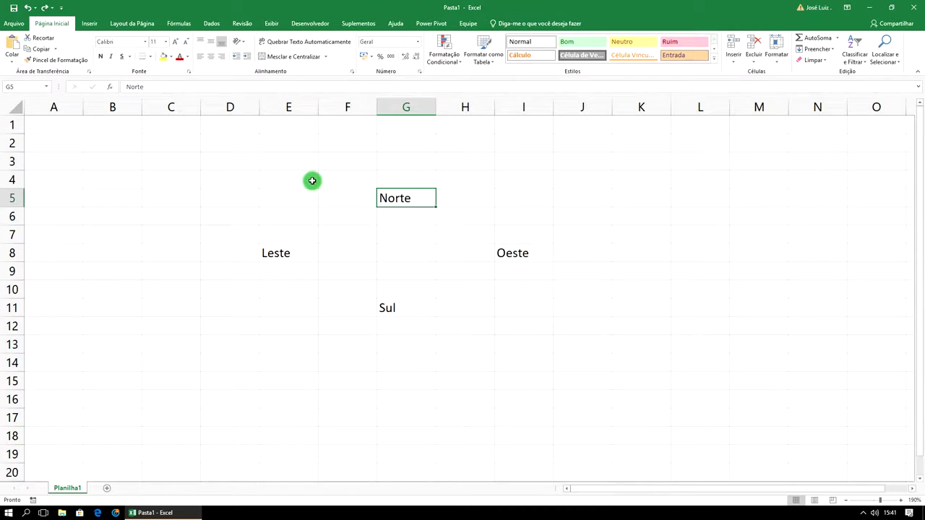
Try vertical, upward and downward orientations on Norte, ending in Format Cell Alignment.
left_click(246, 43)
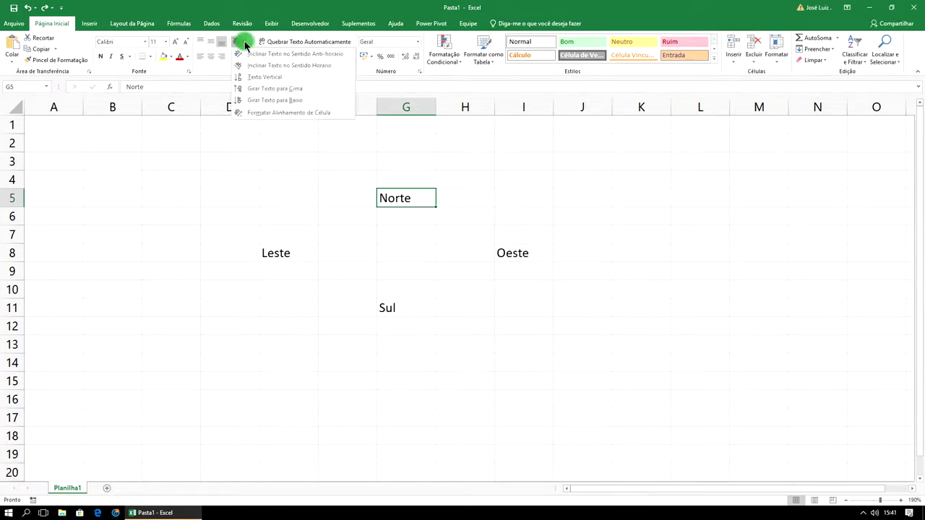
left_click(262, 80)
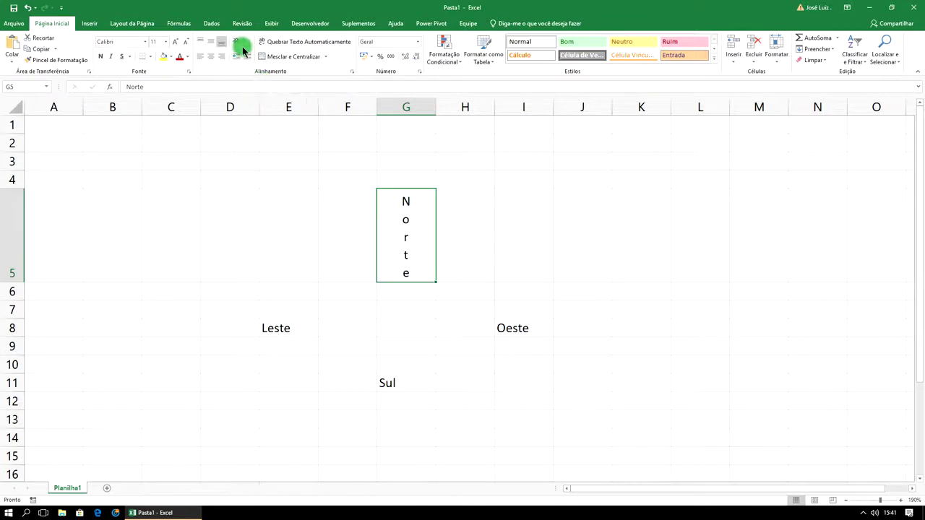
left_click(241, 42)
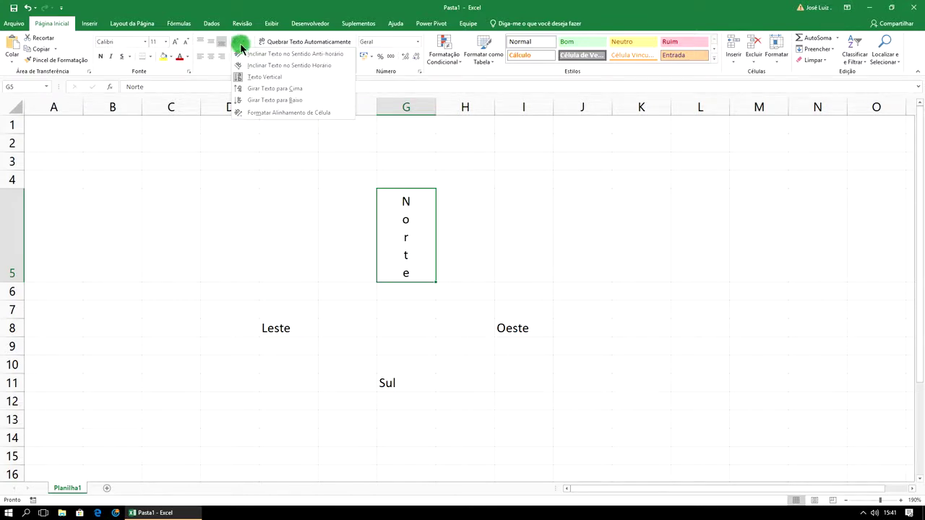
left_click(279, 90)
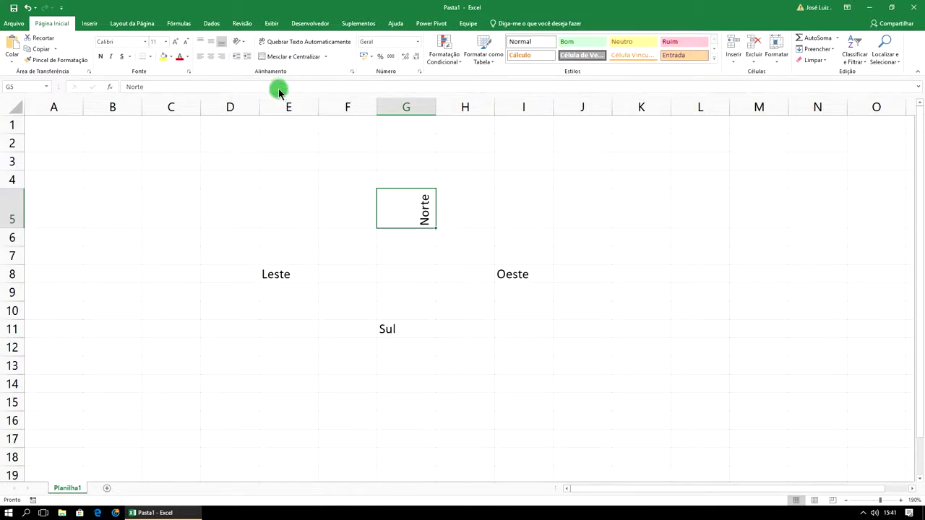
left_click(243, 45)
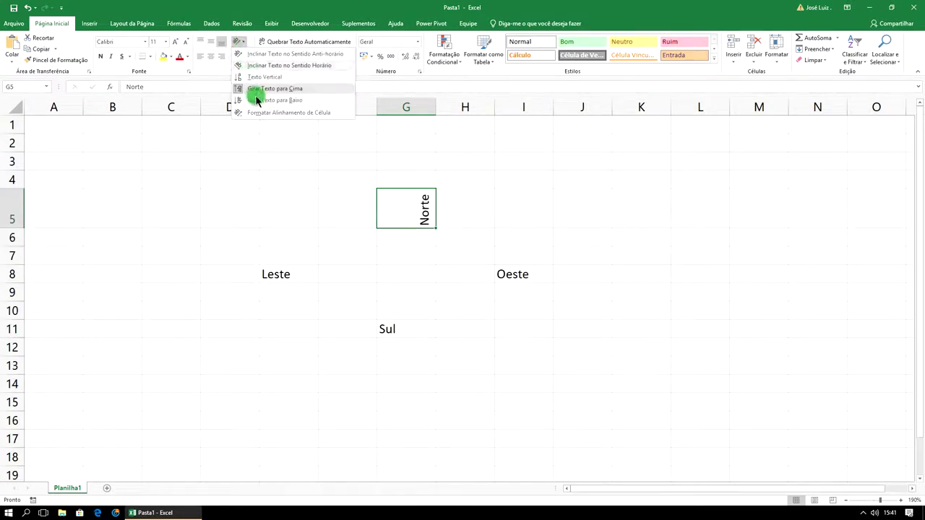
left_click(253, 97)
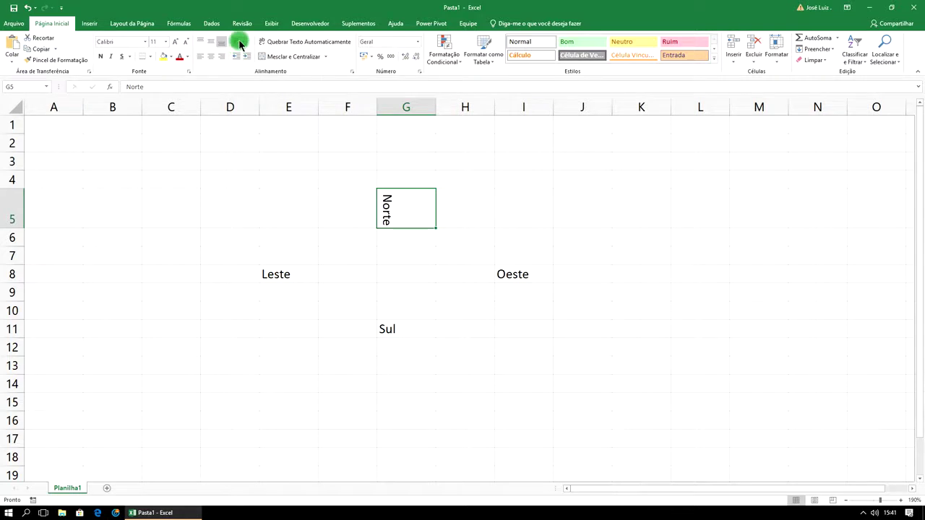
left_click(239, 41)
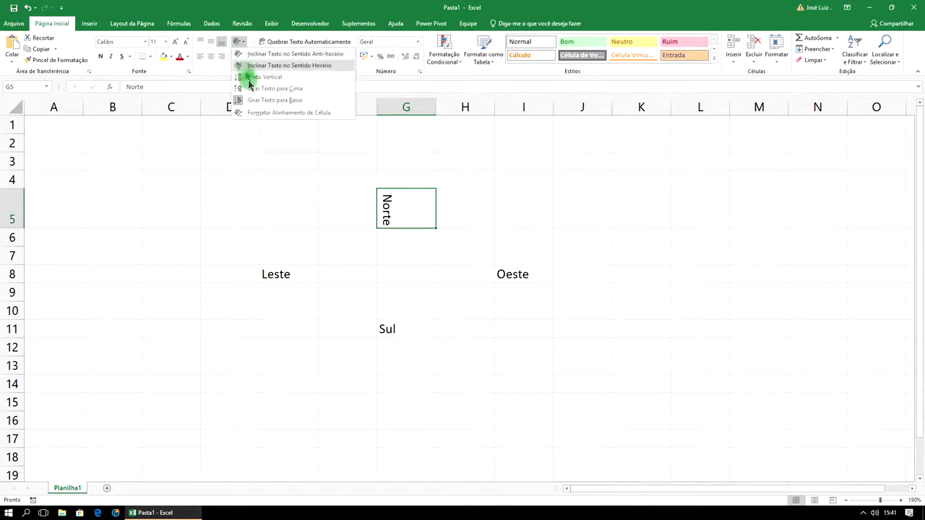
left_click(272, 113)
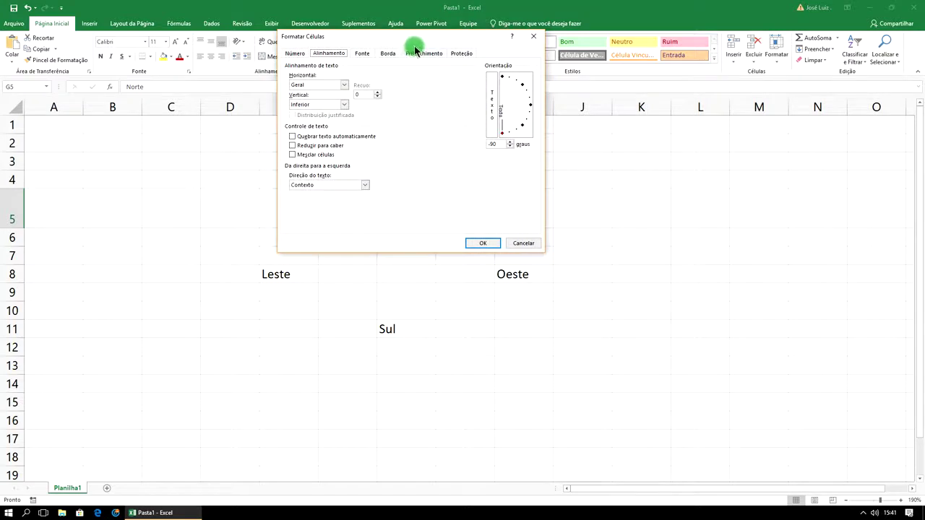
Set Norte's angle to about -30 degrees with the Format Cells orientation dial.
left_click_drag(415, 37, 648, 133)
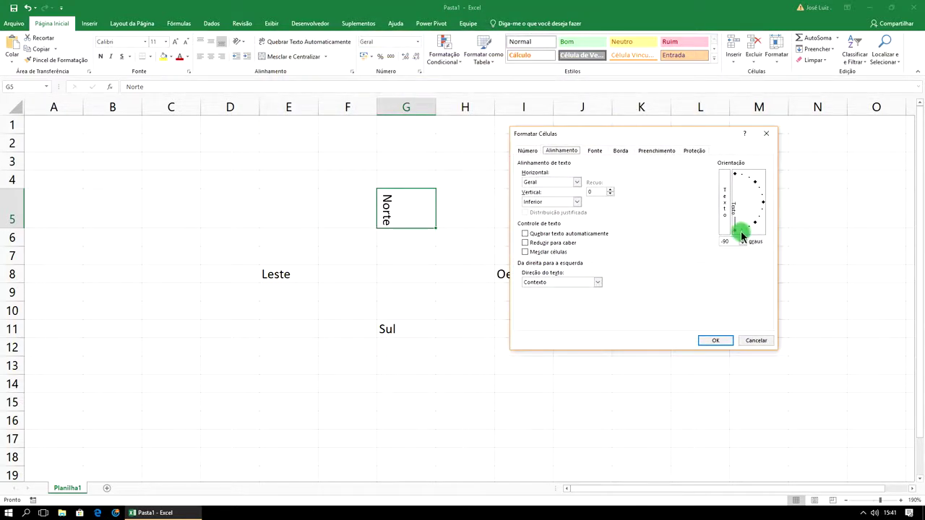
left_click_drag(737, 233, 750, 230)
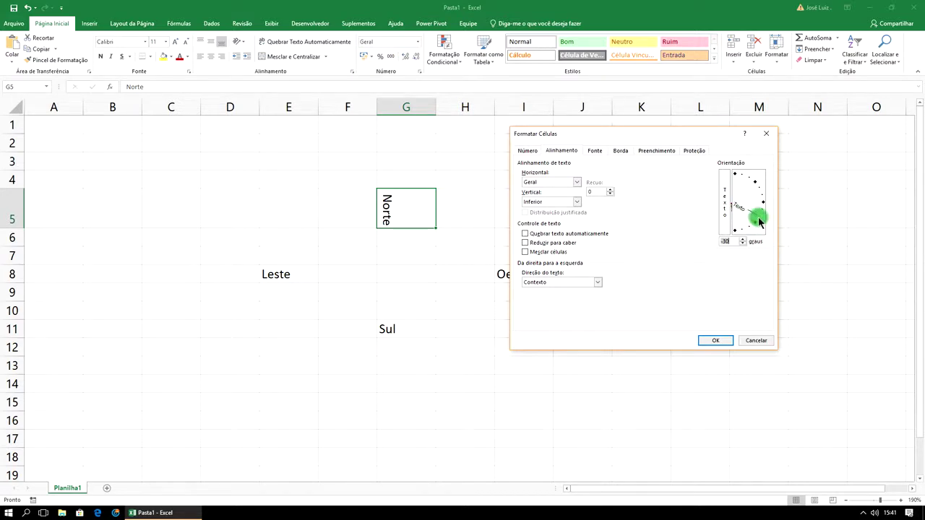
left_click(715, 341)
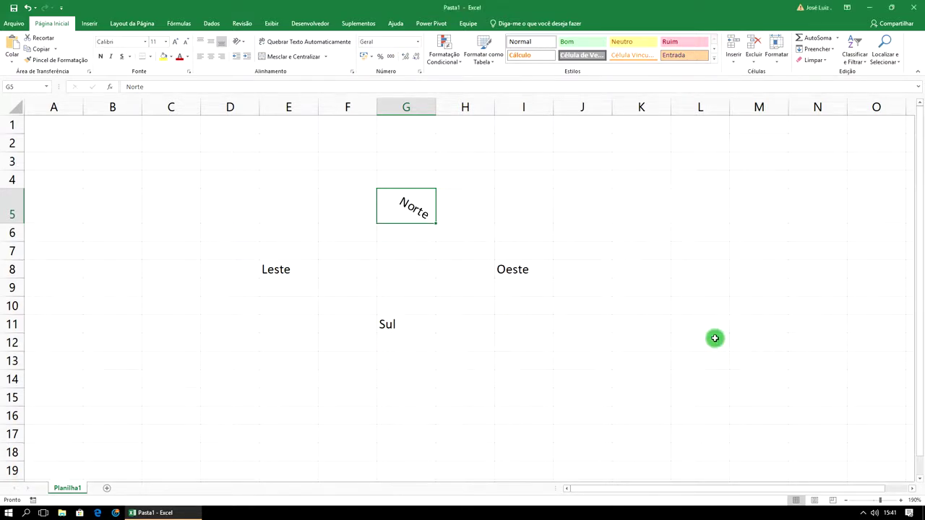
left_click(523, 277)
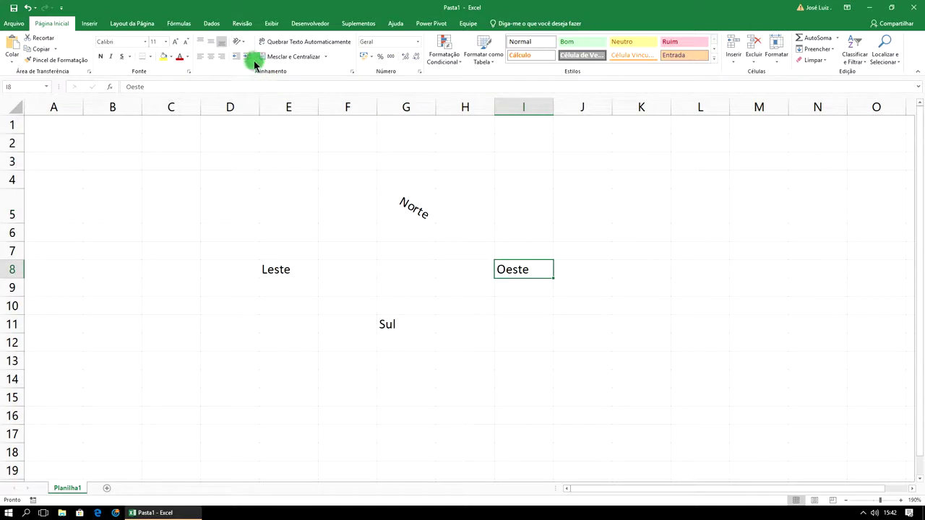
Stack Oeste's letters vertically in I8 and angle Sul counter-clockwise in G11.
left_click(242, 42)
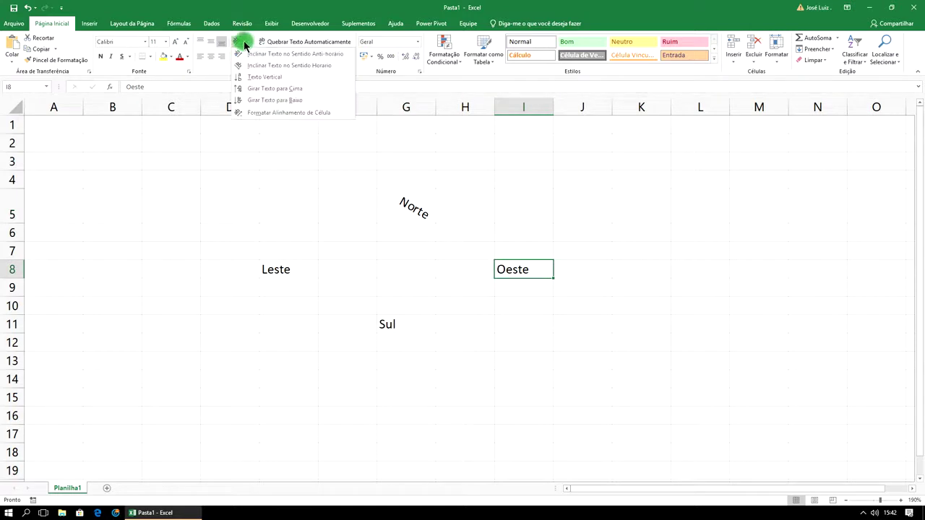
left_click(265, 77)
left_click(287, 345)
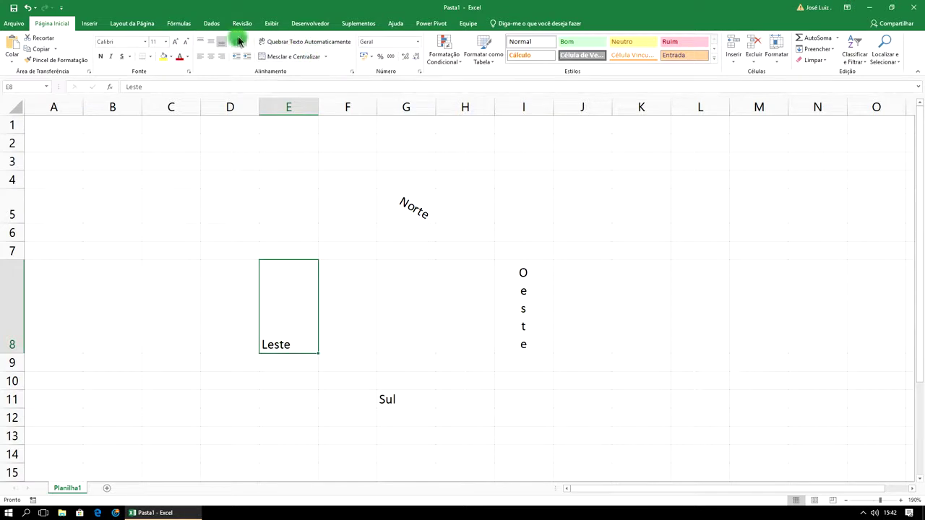
left_click(238, 43)
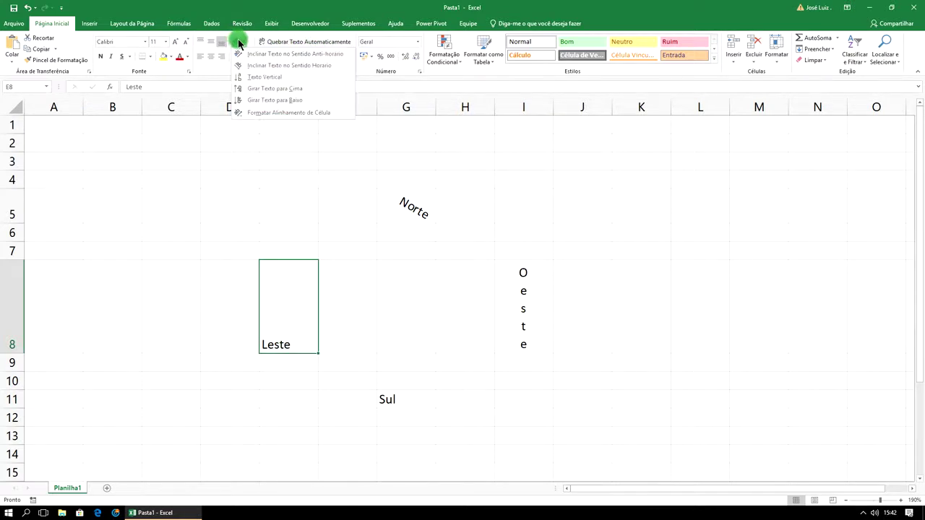
left_click(268, 99)
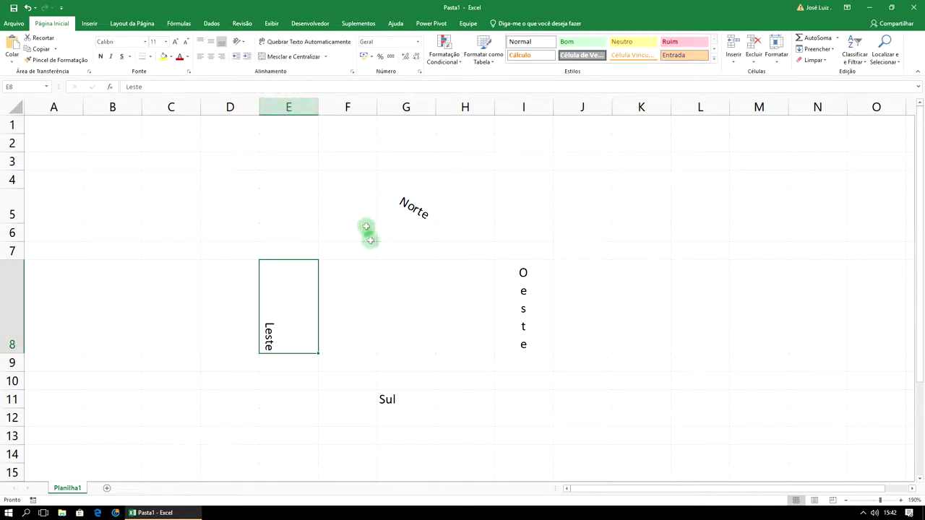
left_click(395, 400)
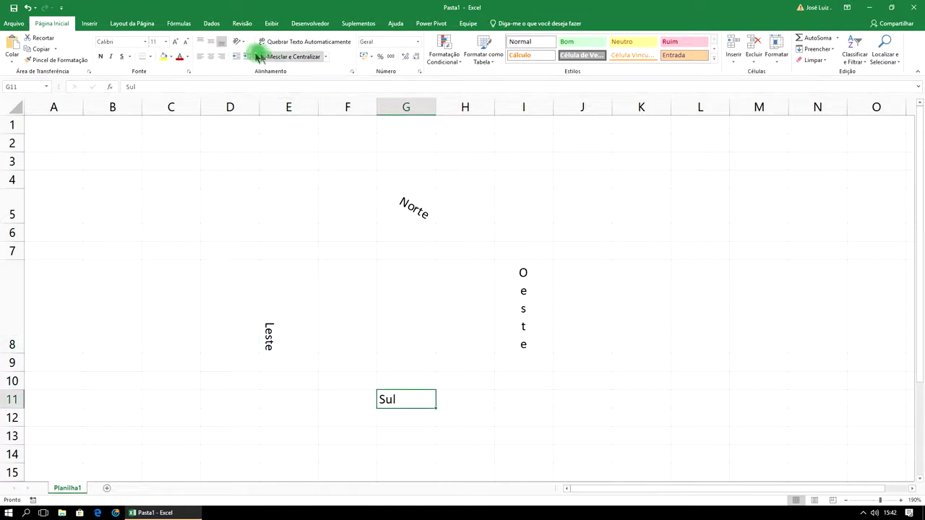
left_click(241, 43)
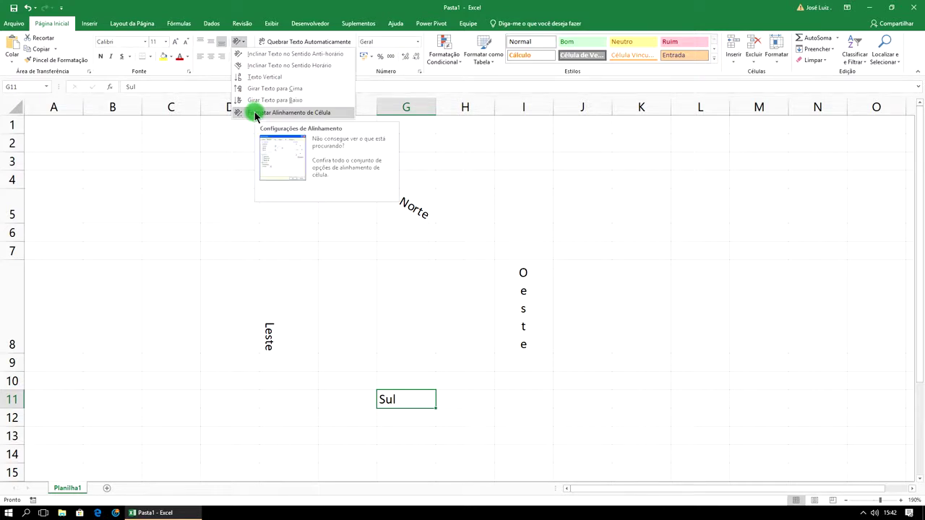
left_click(299, 56)
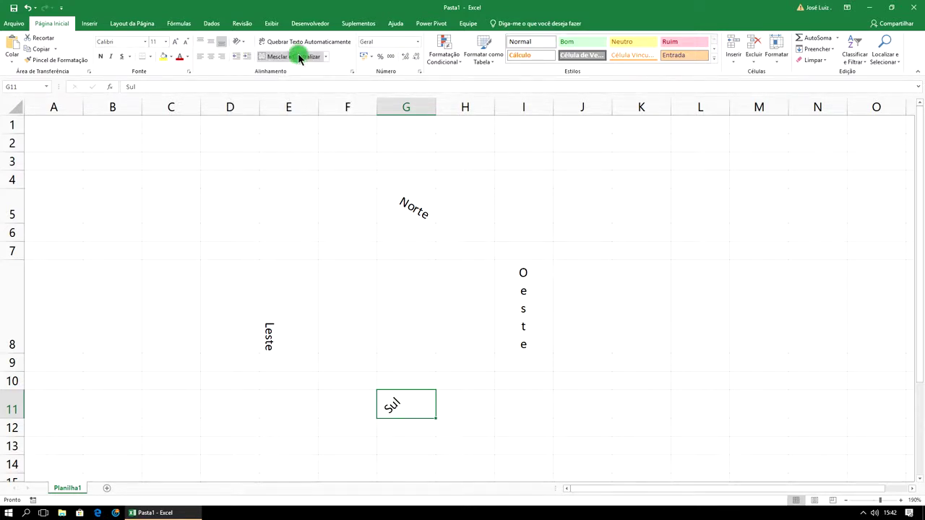
left_click(644, 251)
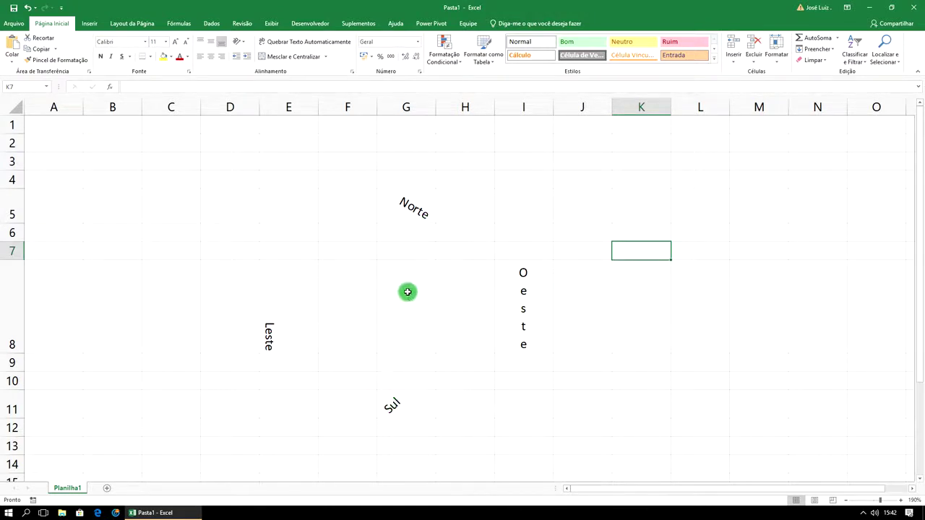
Rotate Leste in E8 to 90 degrees so it reads upward.
left_click(271, 336)
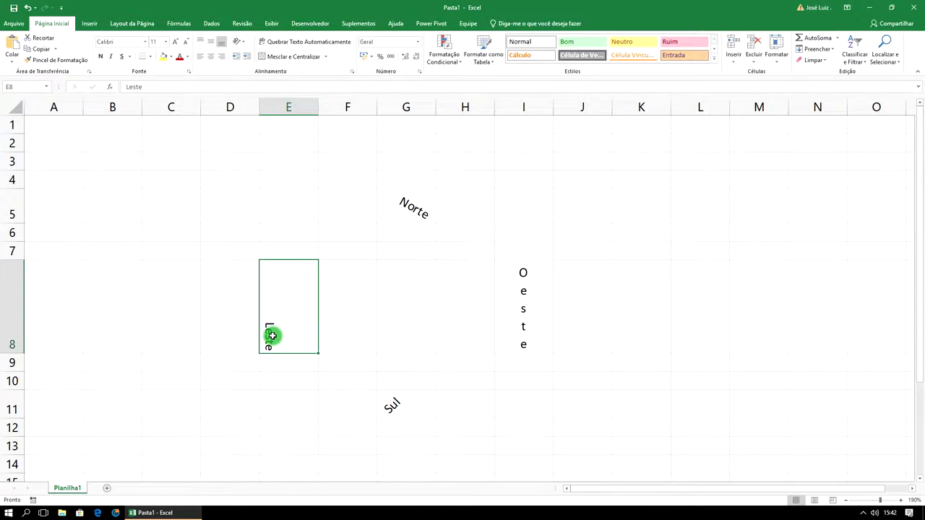
left_click(239, 41)
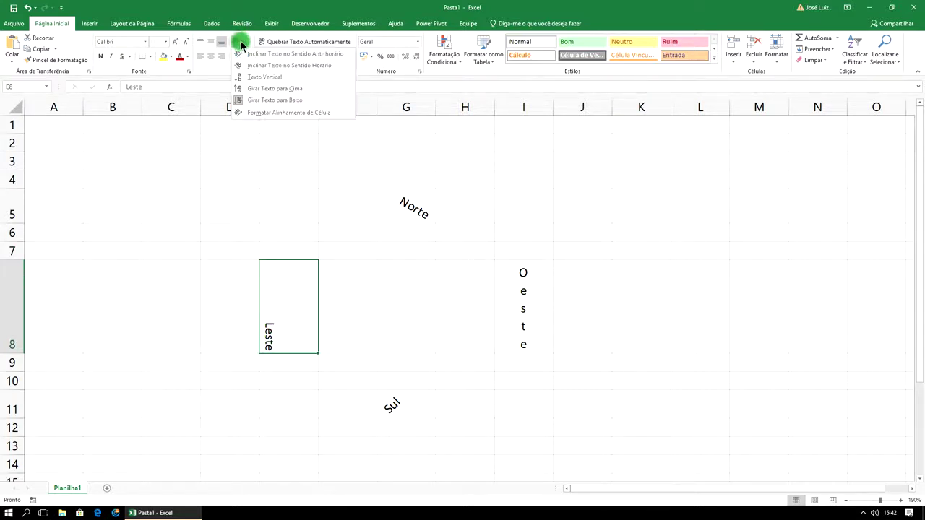
left_click(264, 112)
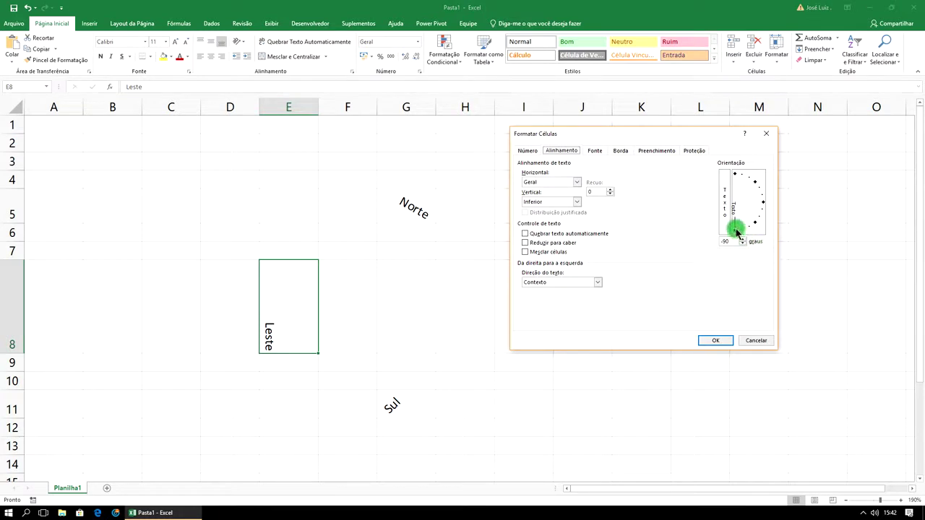
left_click_drag(737, 232, 763, 208)
left_click_drag(746, 181, 737, 173)
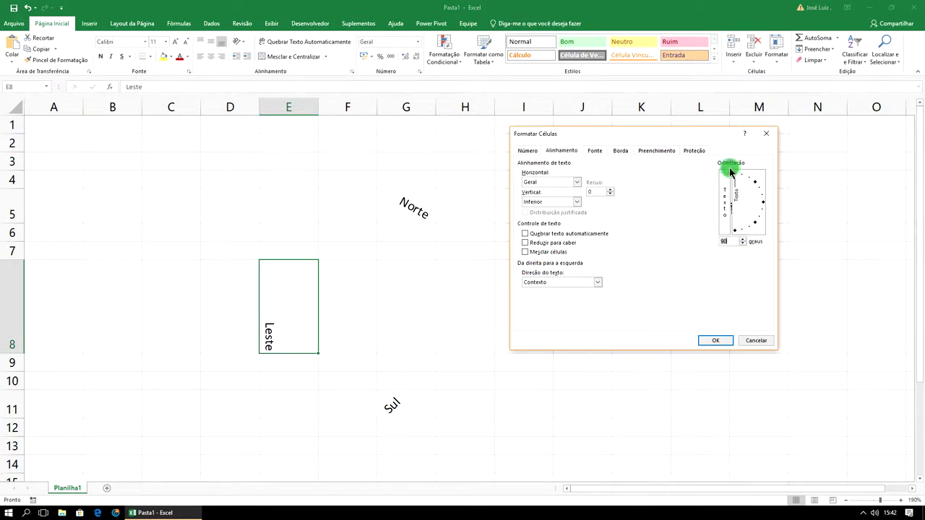
left_click(715, 340)
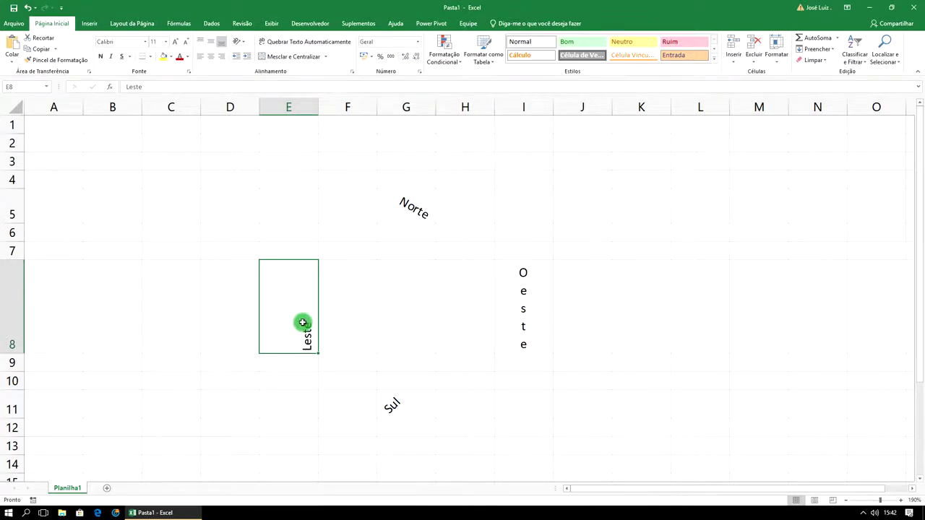
Centre Leste both vertically and horizontally in its cell.
left_click(211, 43)
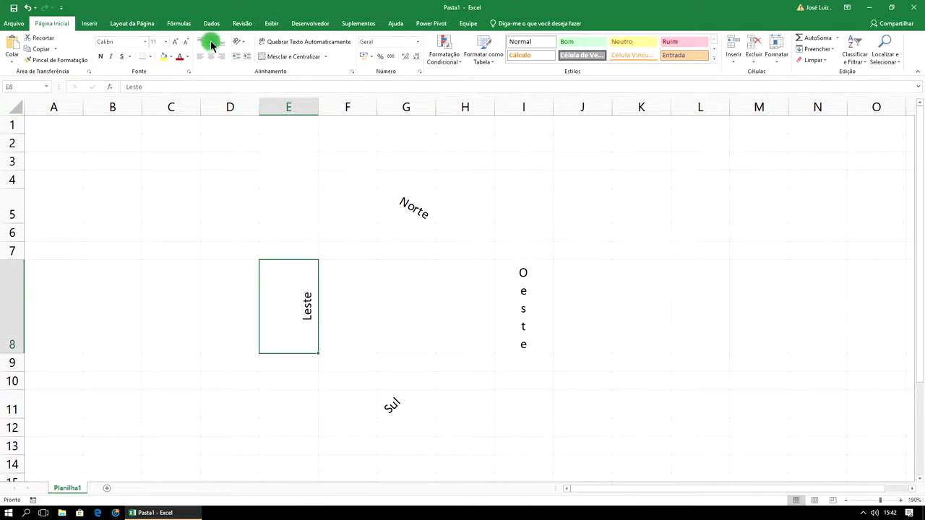
left_click(200, 42)
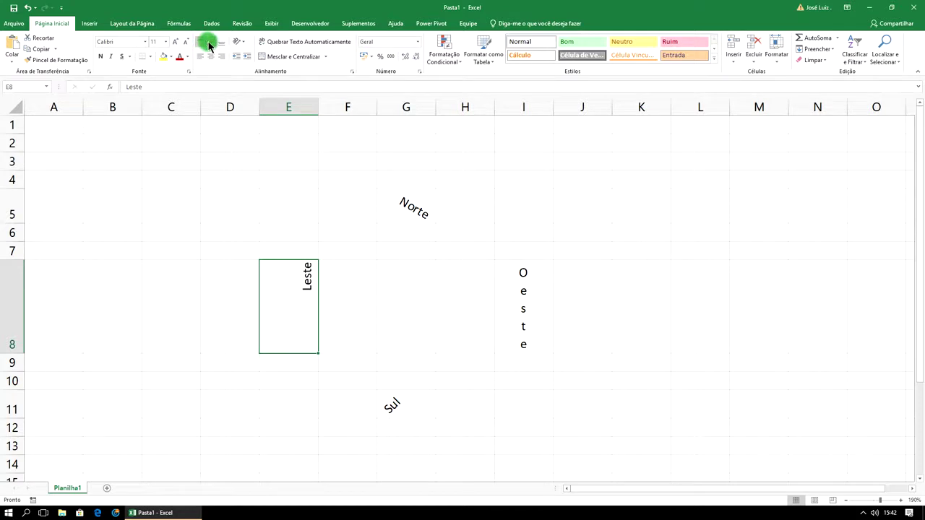
left_click(209, 45)
left_click(200, 57)
left_click(210, 57)
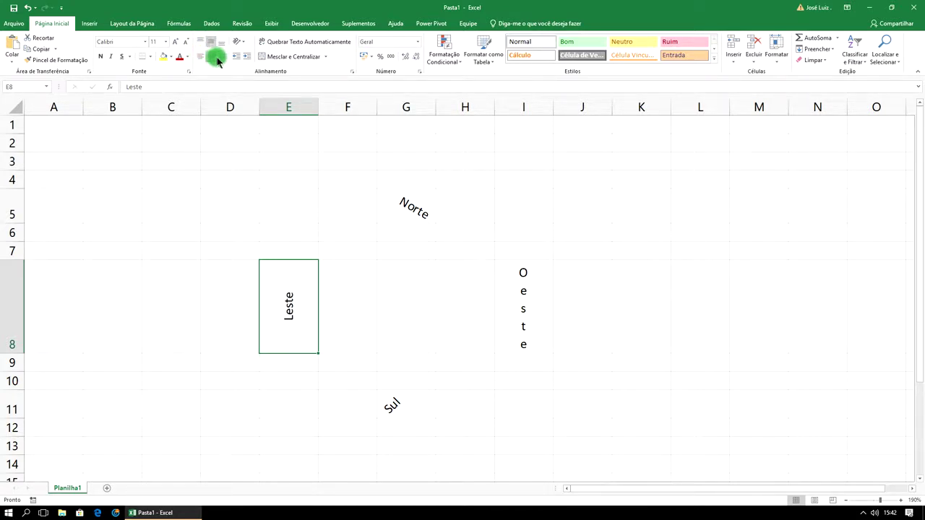
left_click(221, 58)
left_click(211, 57)
left_click(365, 264)
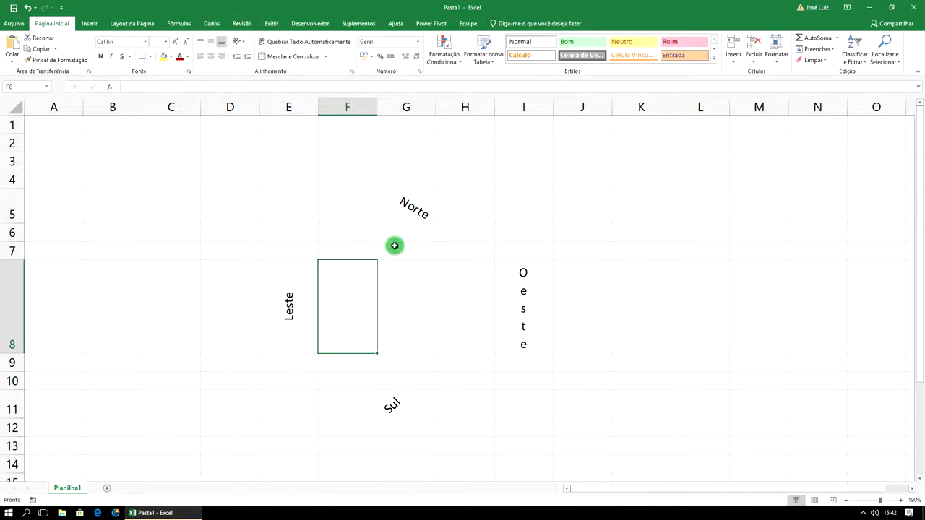
Review Norte's format settings, cancel without changes, and open the Planilha1 tab menu.
left_click(414, 209)
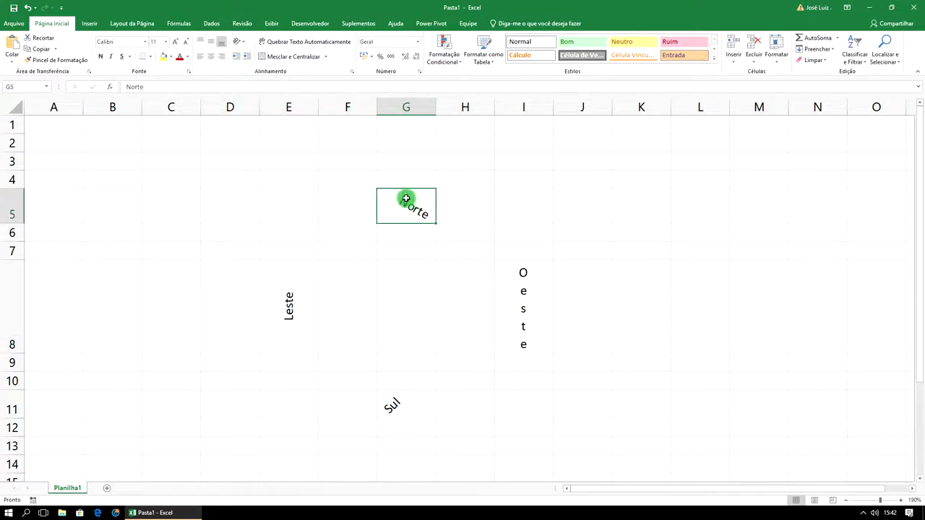
left_click(240, 41)
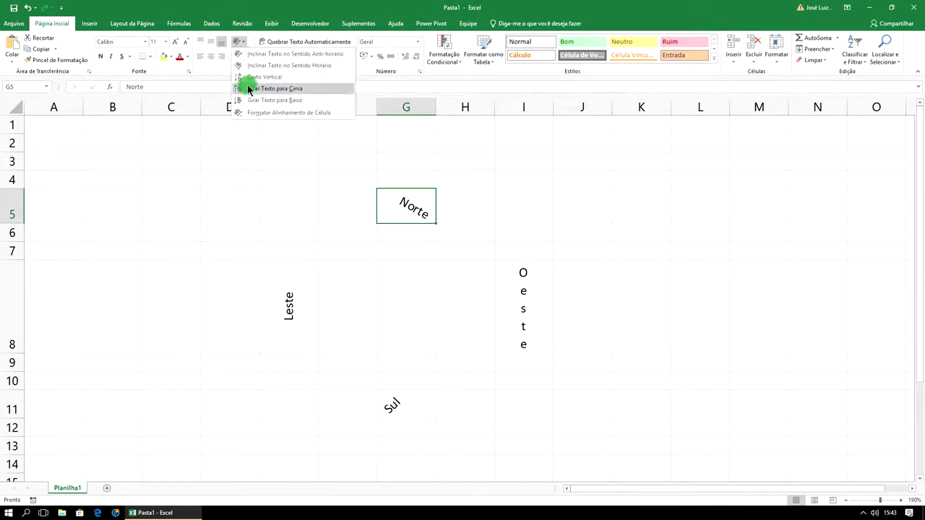
left_click(411, 206)
right_click(412, 208)
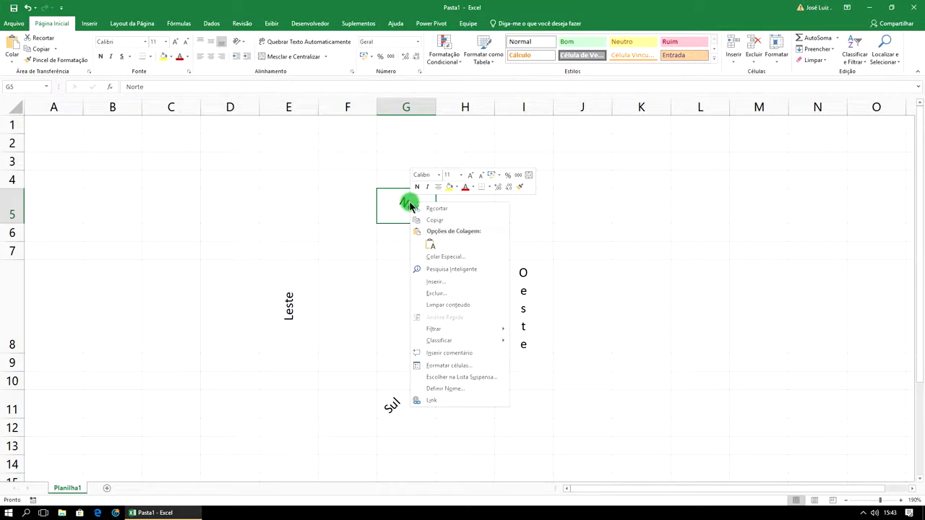
left_click(452, 365)
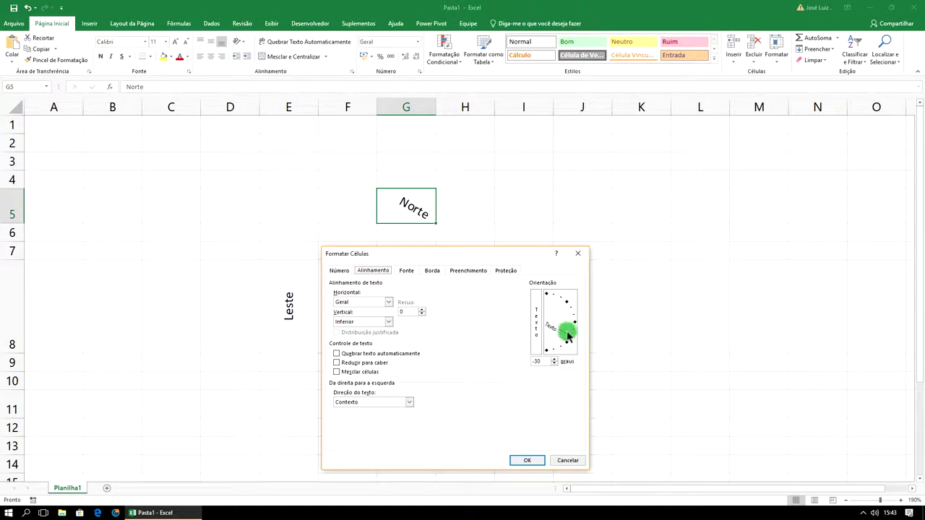
left_click(575, 460)
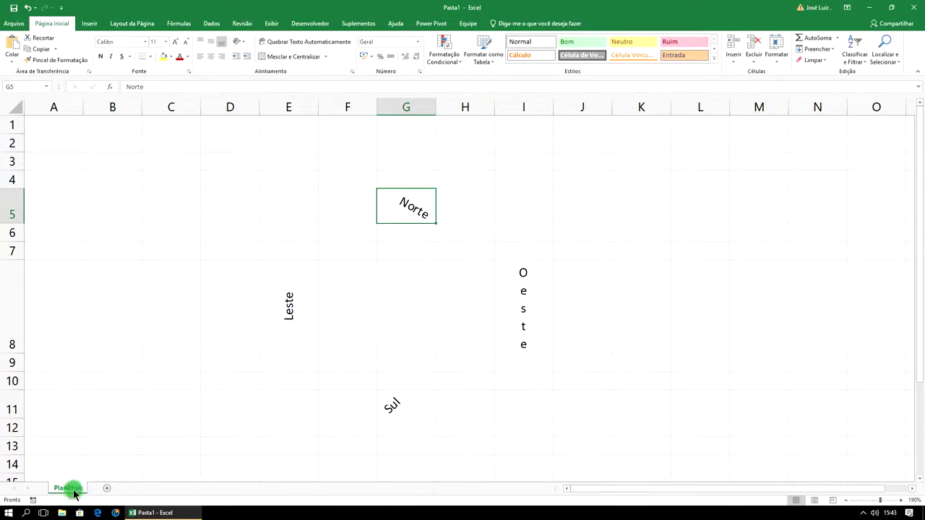
right_click(69, 490)
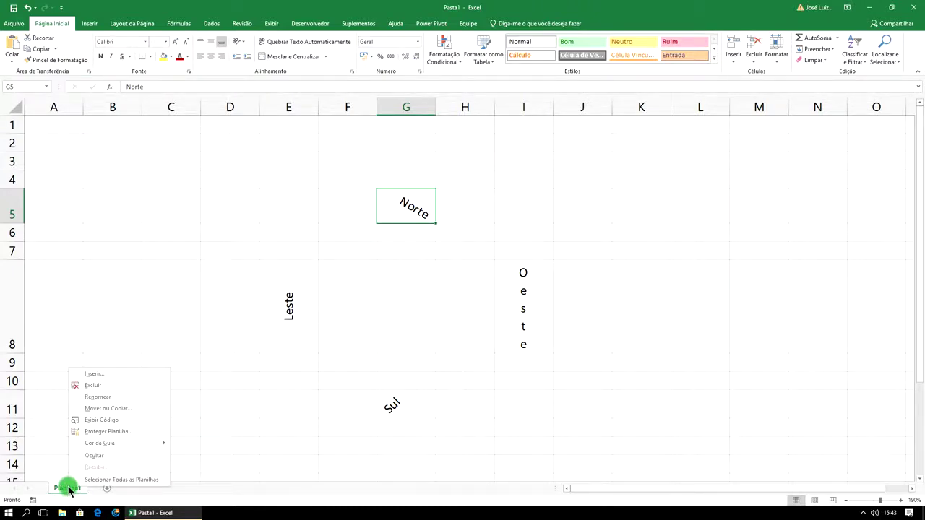
Rename the Planilha1 sheet to 'Alinhamento'.
left_click(145, 340)
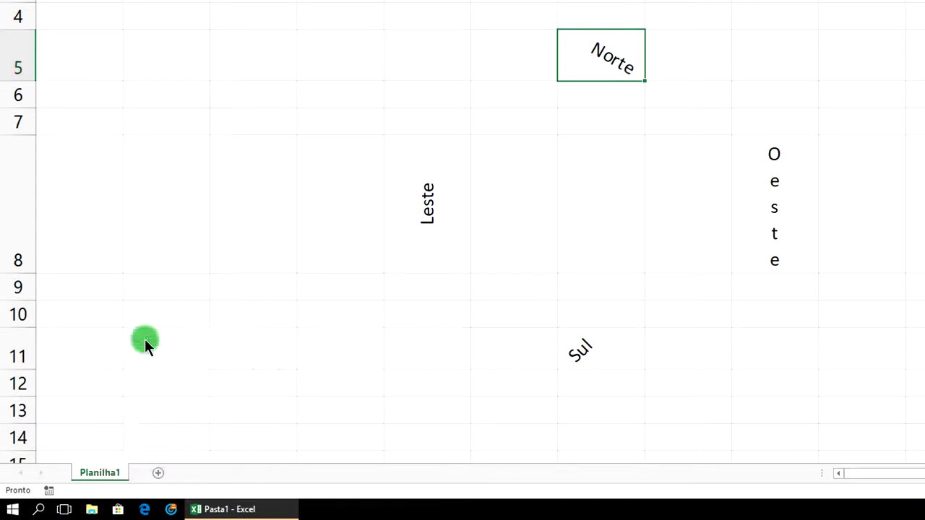
type("Alinhamento")
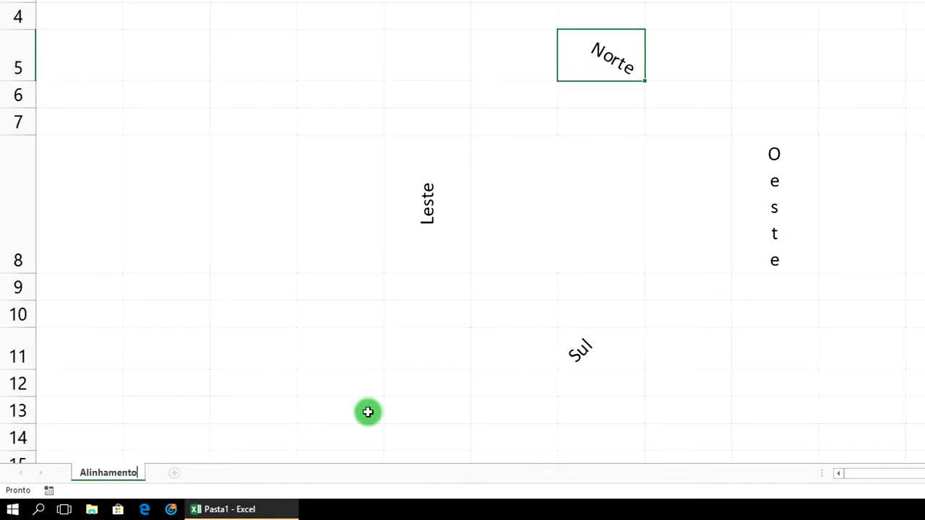
left_click(340, 345)
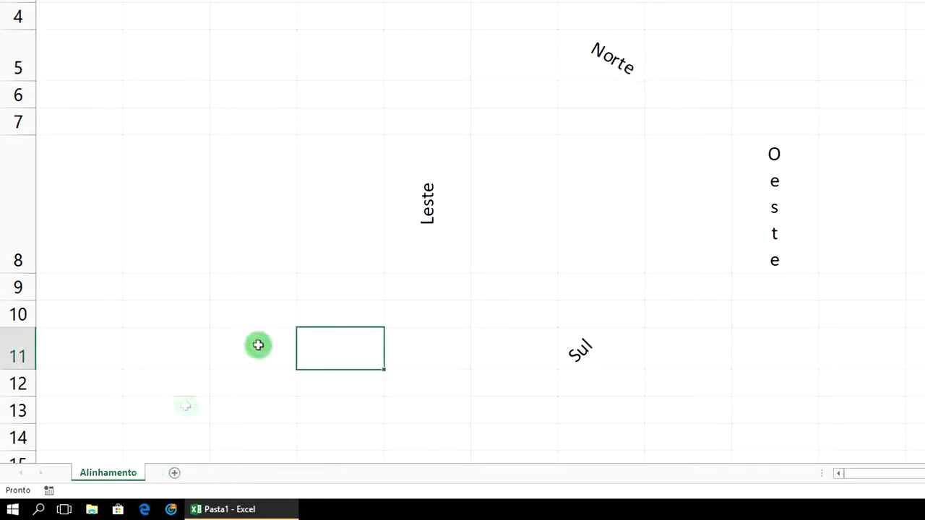
Colour the Alinhamento tab green and add a new blank sheet.
right_click(119, 471)
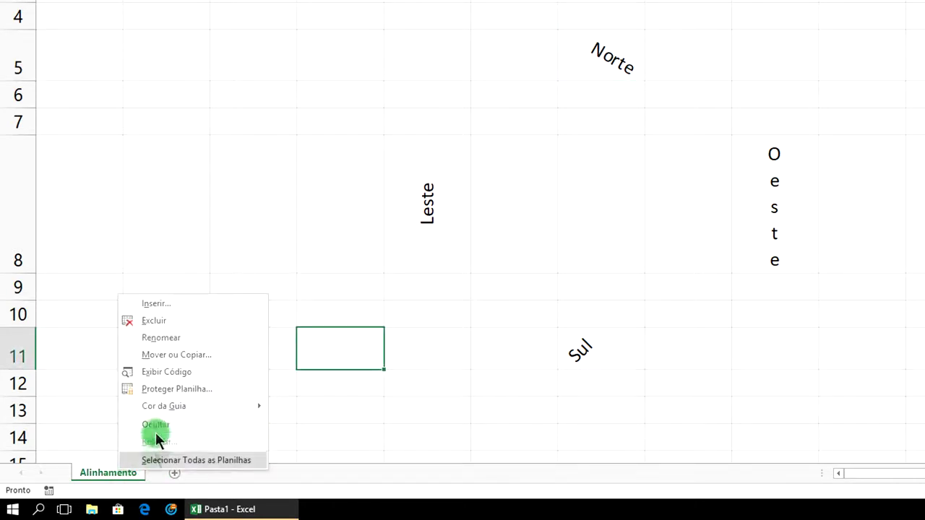
mouse_move(179, 407)
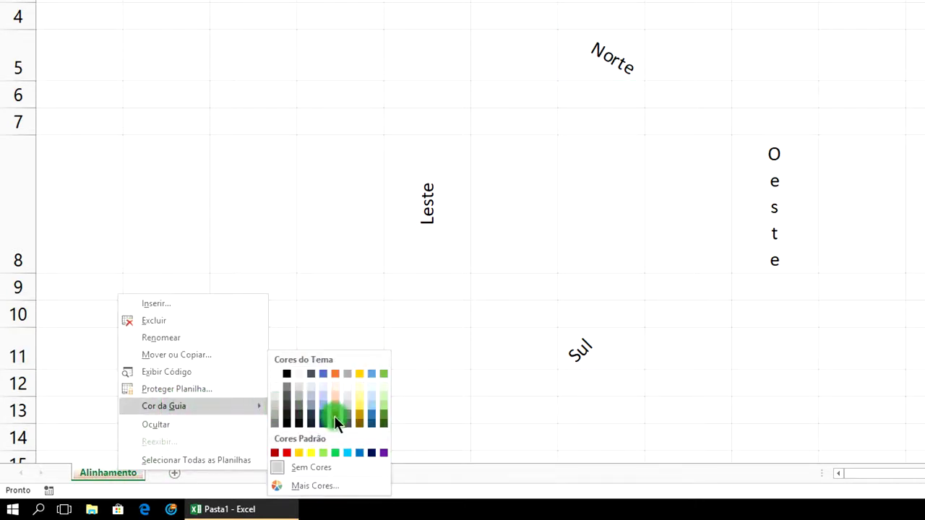
left_click(384, 418)
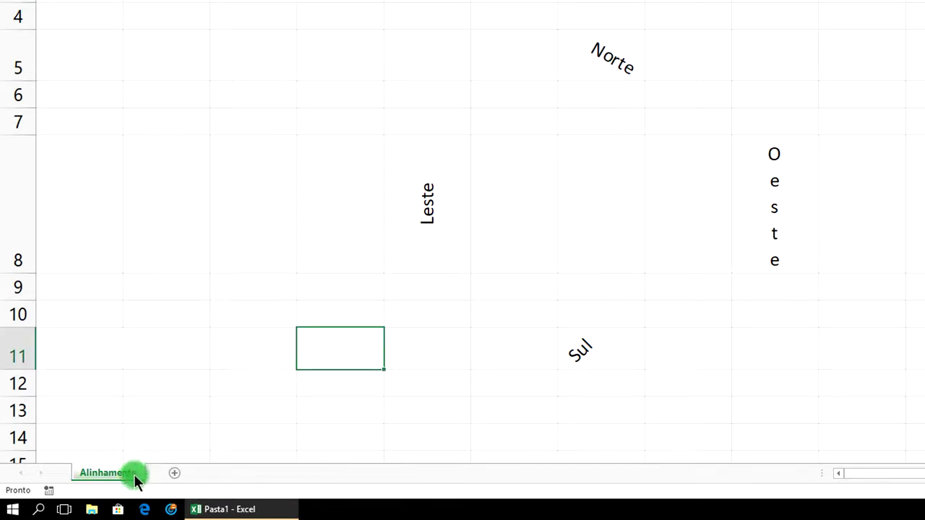
left_click(174, 470)
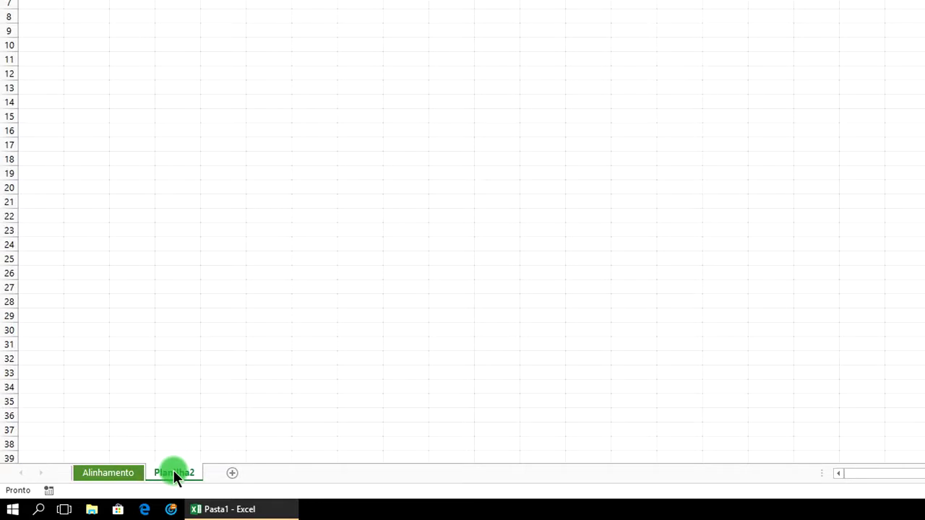
Colour the Planilha2 tab blue and add Planilha3.
left_click(177, 474)
right_click(186, 473)
mouse_move(293, 414)
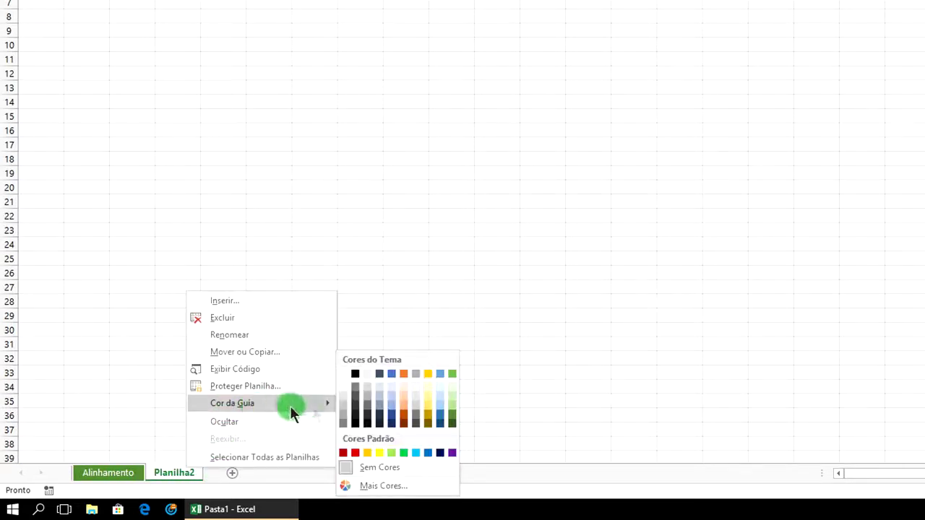
left_click(391, 414)
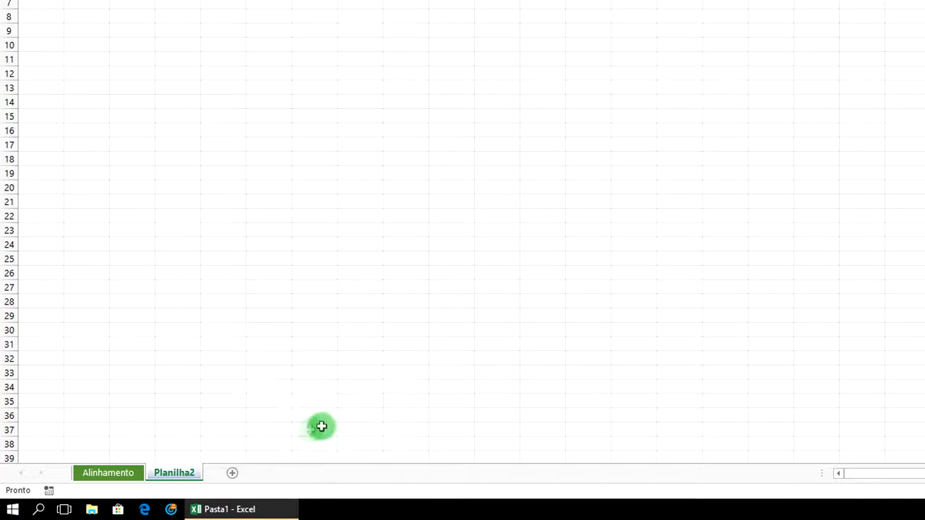
left_click(231, 474)
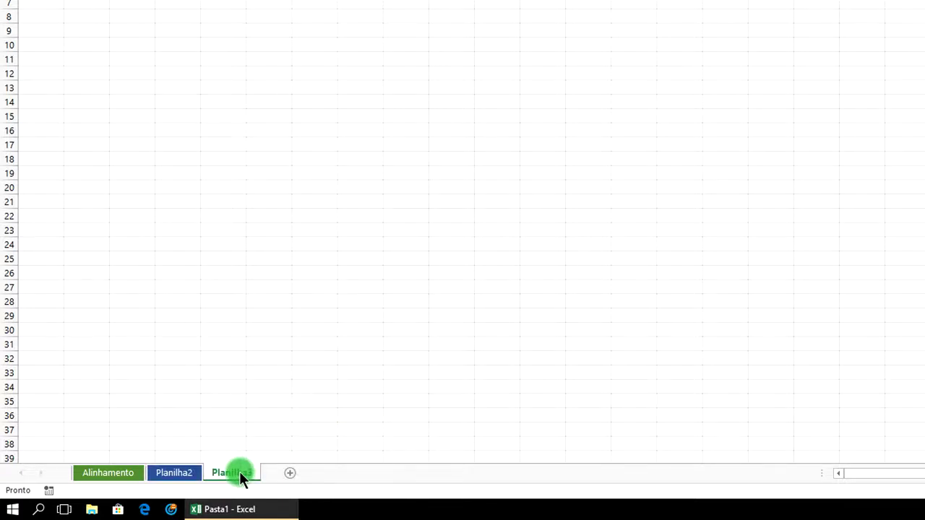
Colour the Planilha3 tab red, add Planilha4, and return to Alinhamento.
right_click(239, 474)
mouse_move(390, 413)
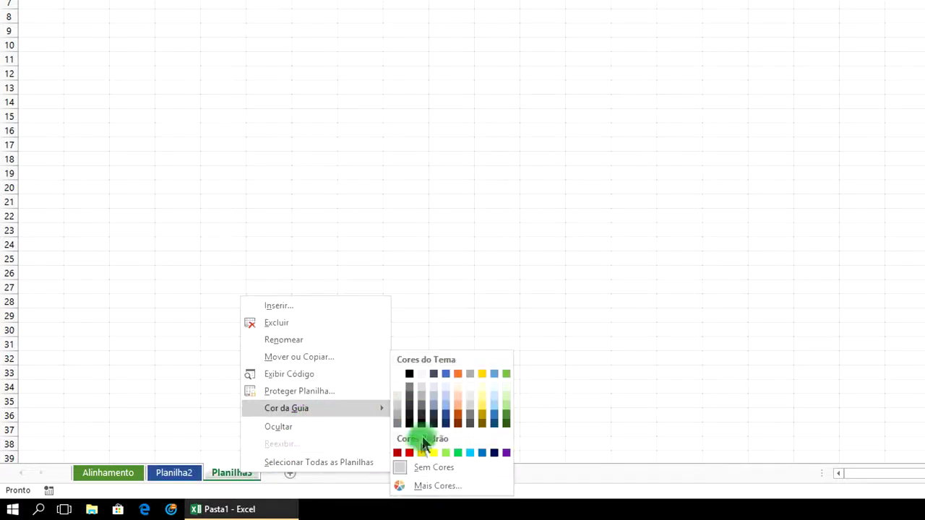
left_click(409, 452)
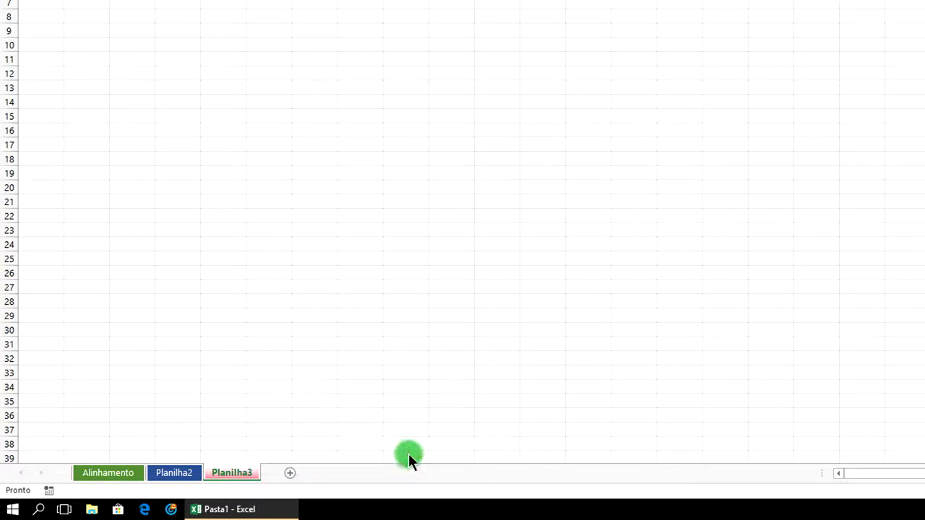
left_click(290, 473)
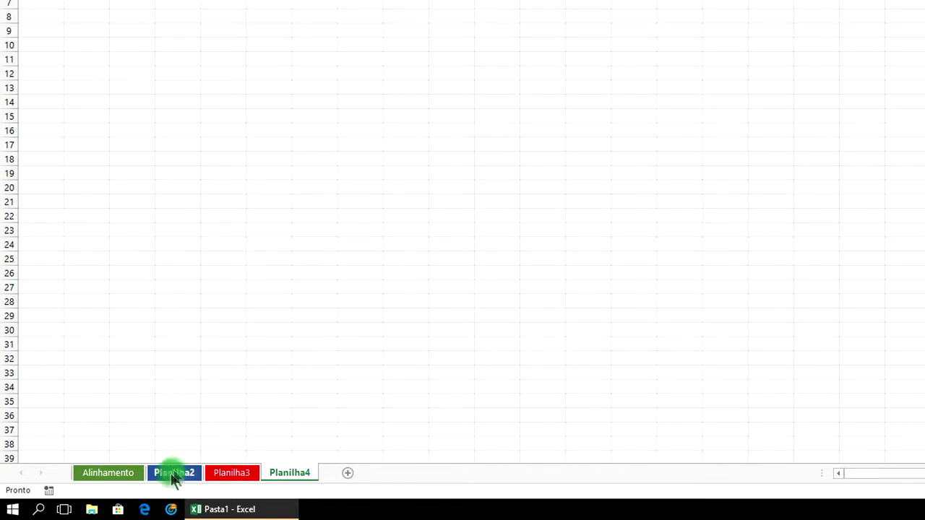
left_click(117, 473)
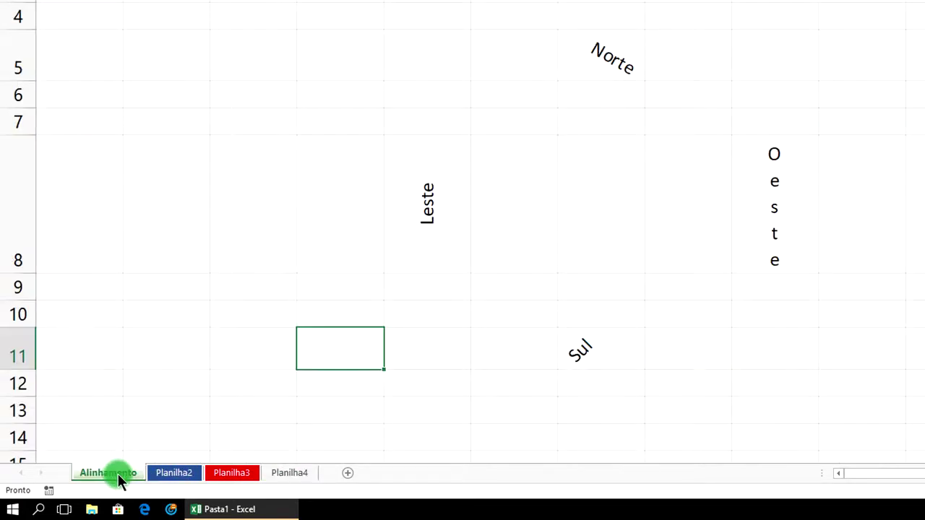
left_click(177, 471)
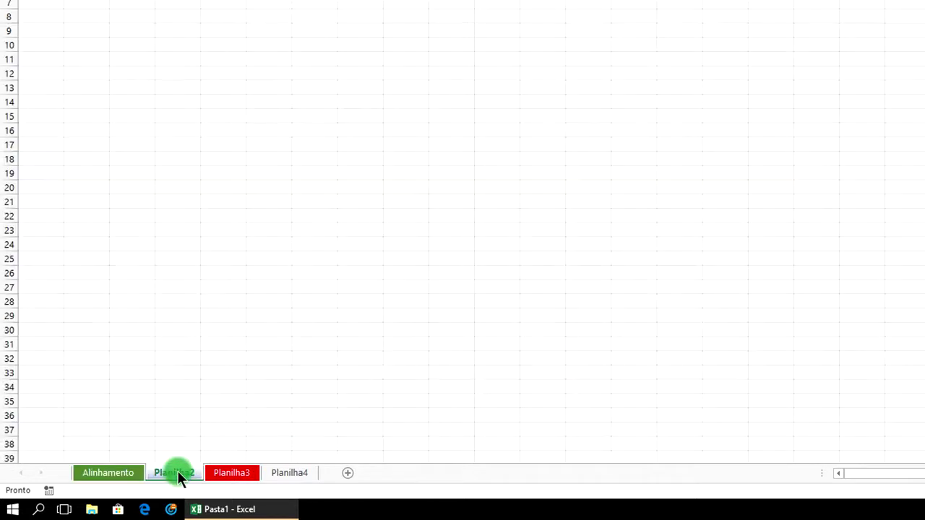
left_click(222, 472)
left_click(289, 473)
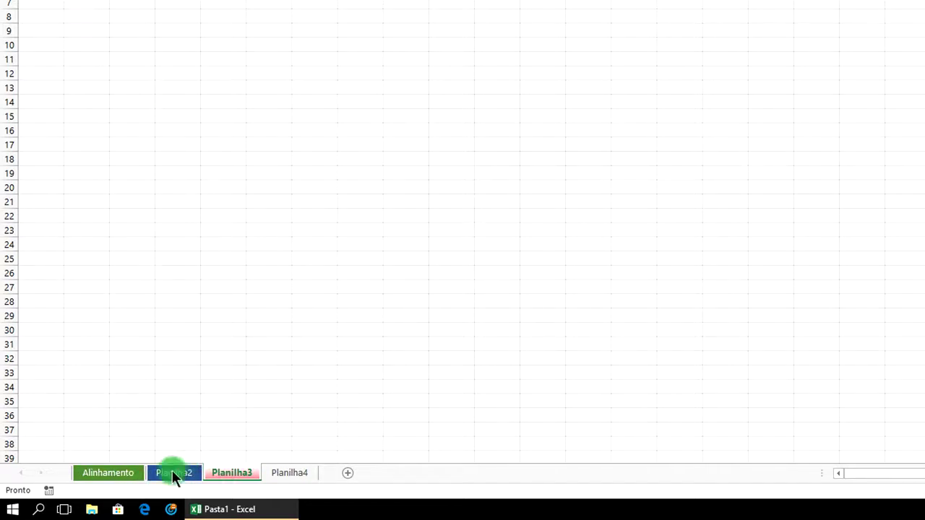
left_click(112, 469)
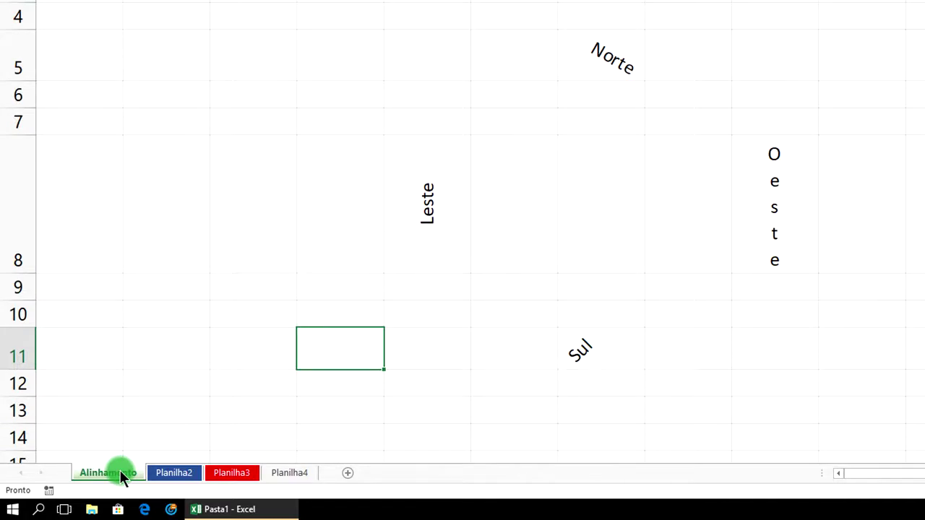
left_click(178, 473)
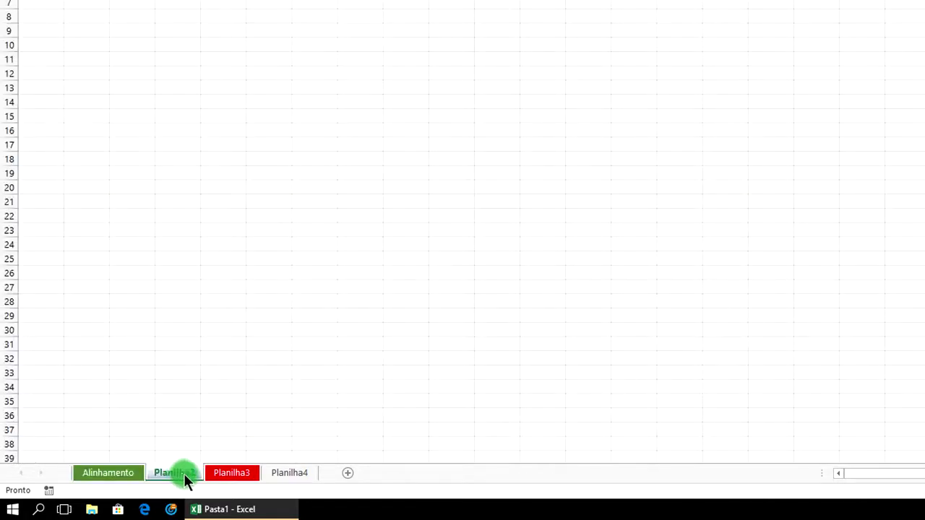
left_click(237, 475)
left_click(139, 478)
left_click(119, 471)
left_click(239, 472)
left_click(177, 473)
left_click(127, 473)
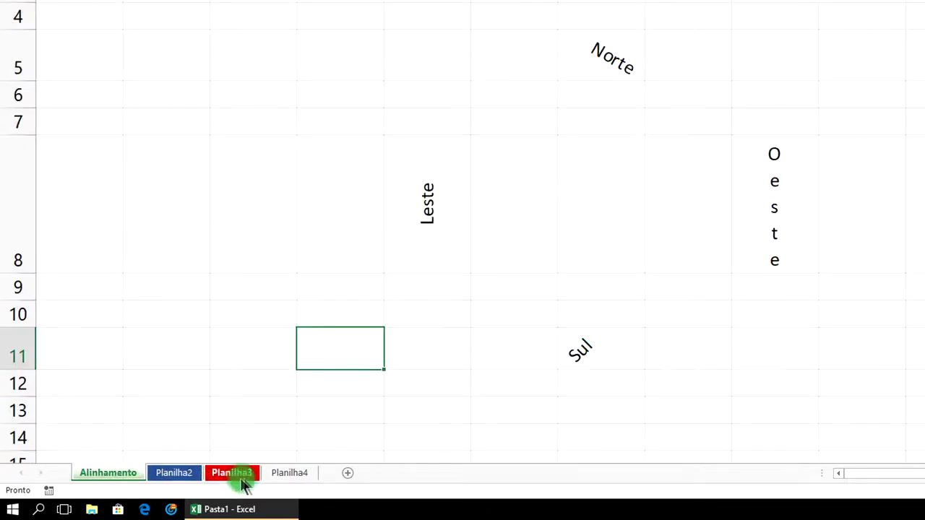
left_click(291, 478)
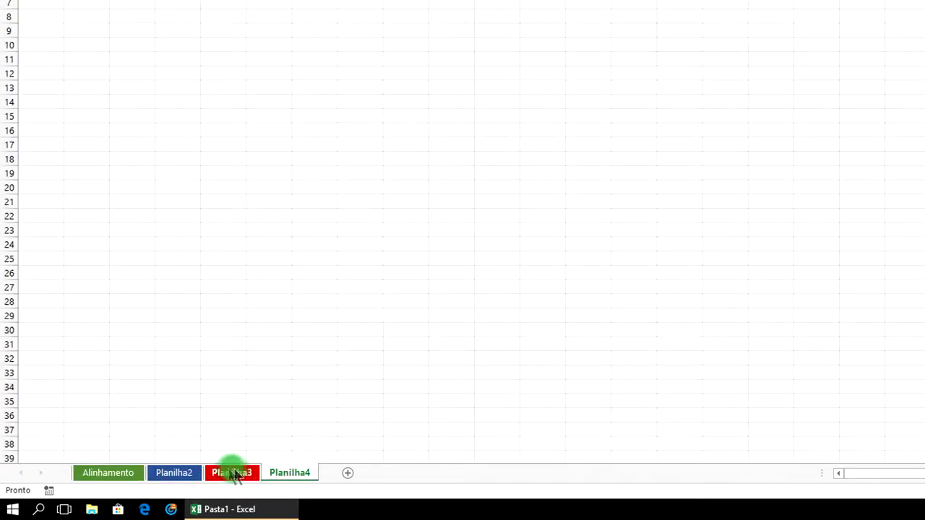
Delete the Planilha4 sheet and return to the Alinhamento sheet.
right_click(296, 472)
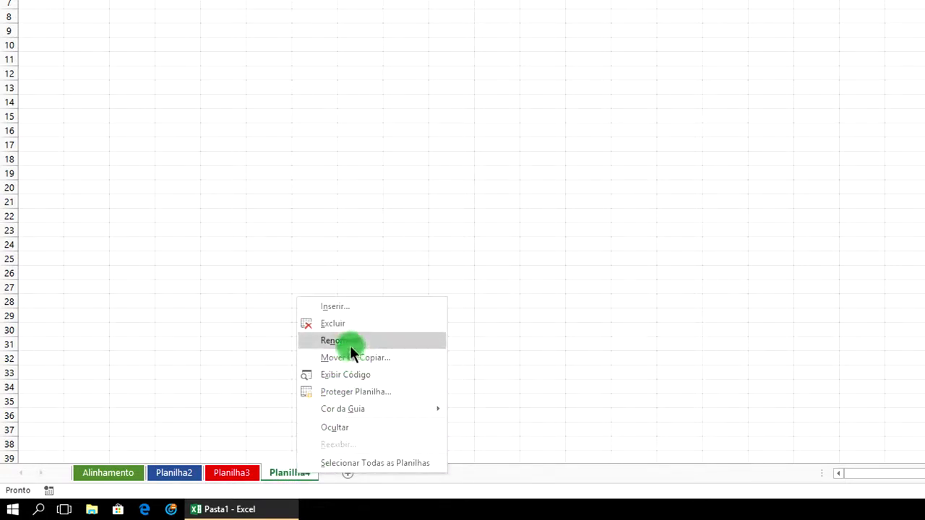
left_click(344, 323)
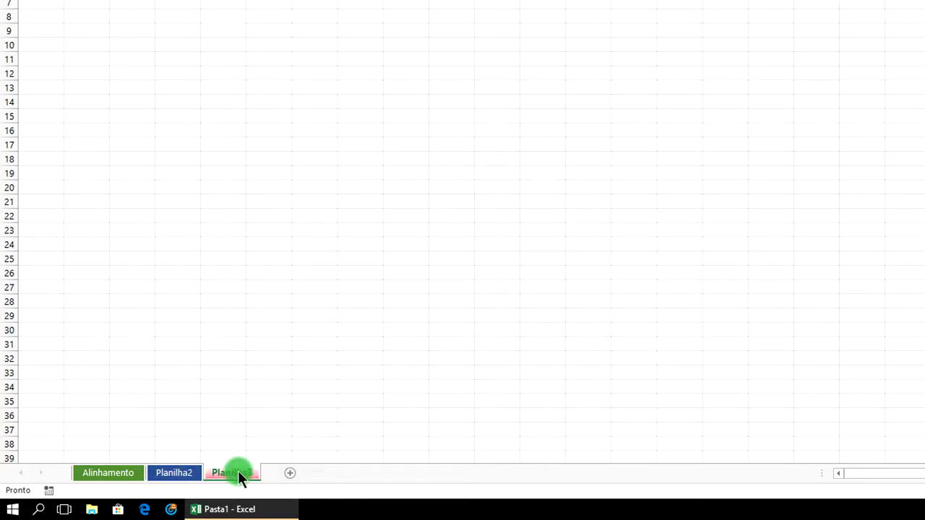
left_click(117, 471)
Drag the Alinhamento sheet tab to sit after Planilha3.
left_click(110, 470)
left_click_drag(110, 471, 215, 474)
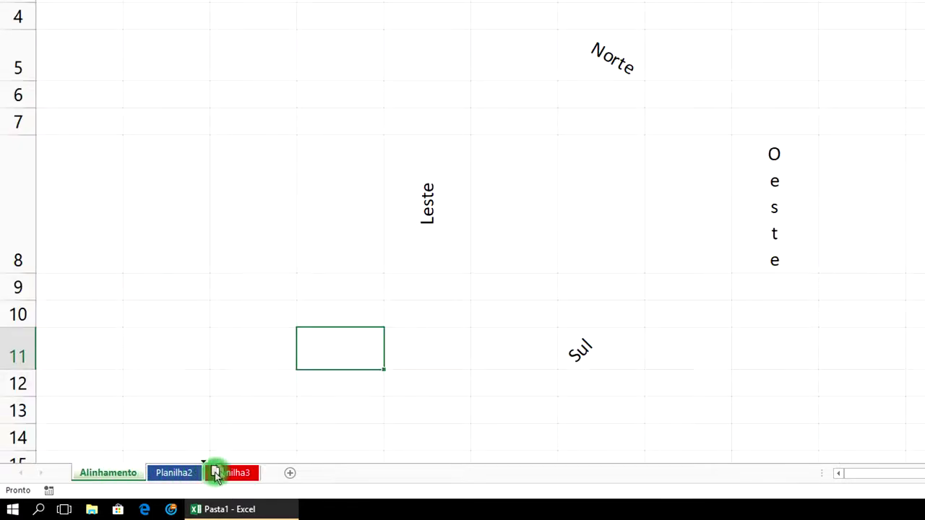
left_click_drag(215, 474, 266, 471)
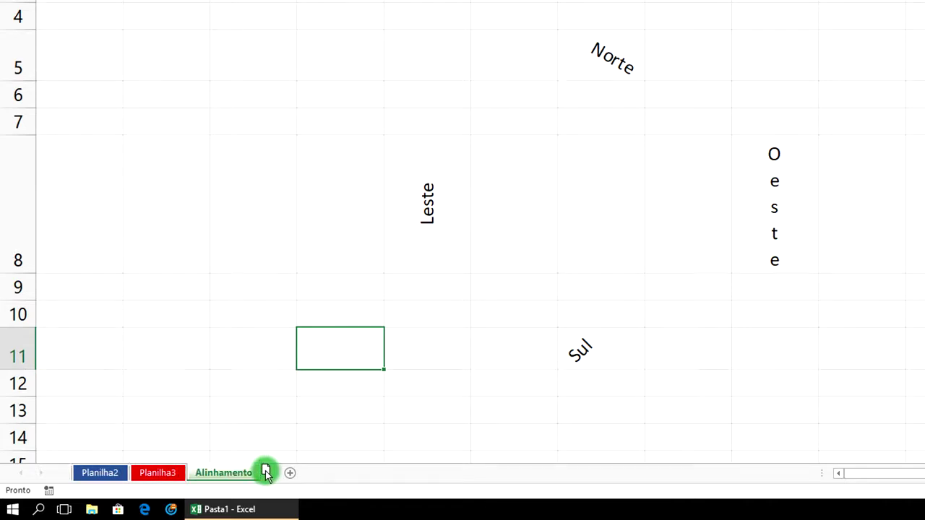
Move Planilha3 to the front so tabs read Planilha3, Planilha2, Alinhamento, then check each sheet.
left_click(161, 471)
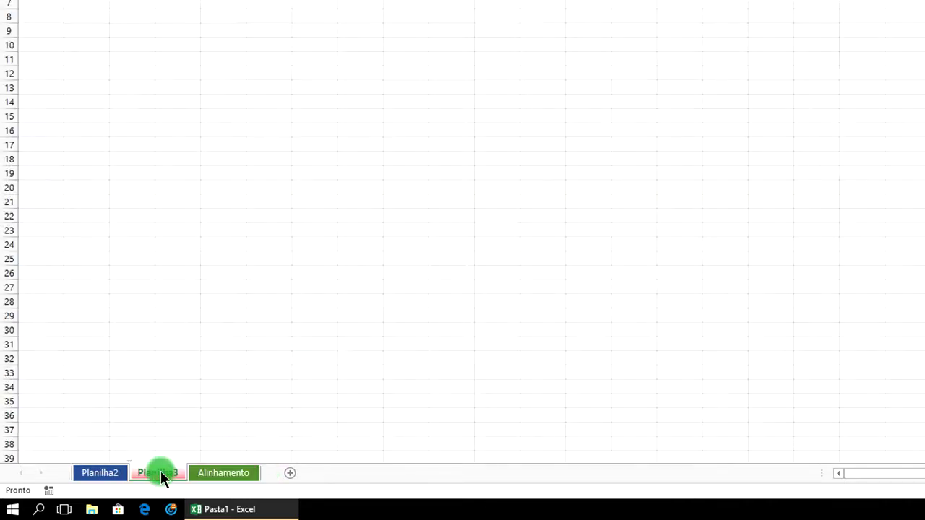
left_click_drag(160, 470, 79, 470)
left_click(242, 363)
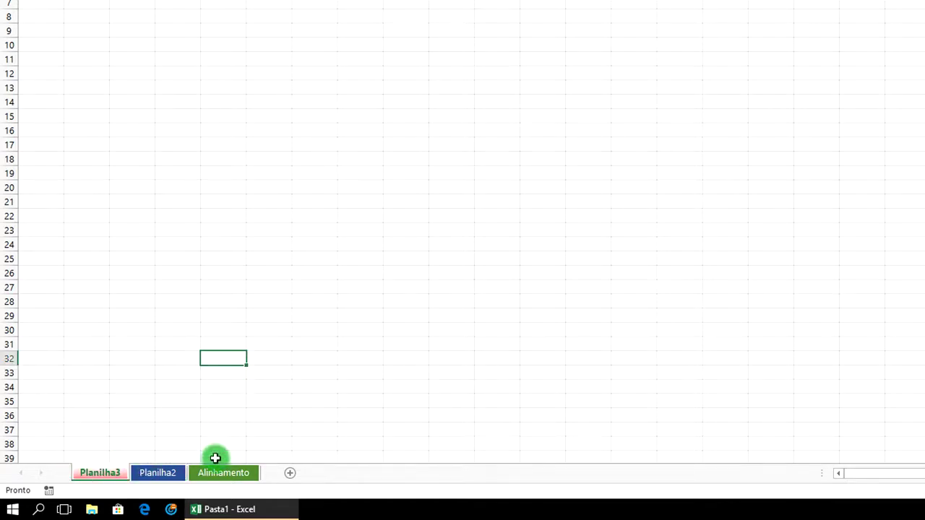
left_click(216, 474)
left_click(162, 473)
left_click(76, 488)
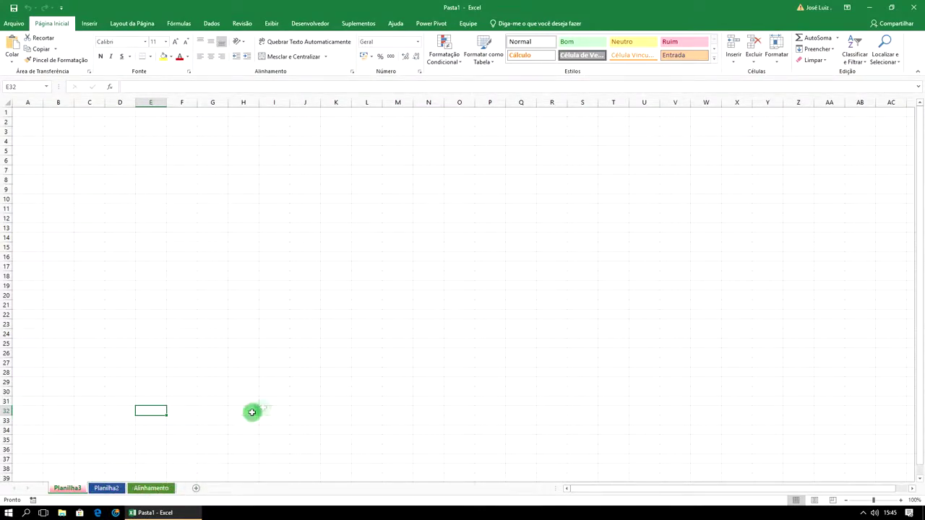
Switch to the Alinhamento sheet, now the last tab after Planilha3 and Planilha2.
left_click(154, 491)
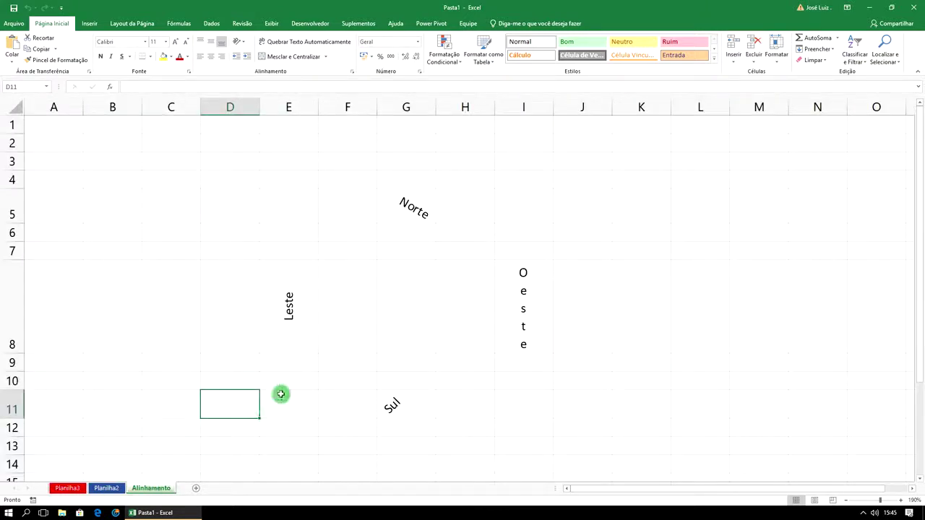